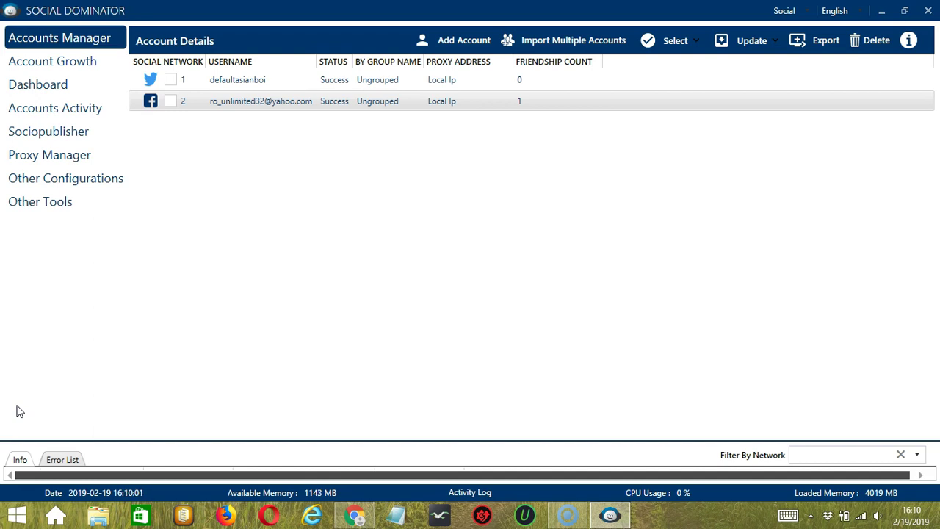
Select the Facebook account in Accounts Manager and bring up its context menu.
{"action": "left_click", "coordinate": [244, 101]}
{"action": "right_click", "coordinate": [244, 101]}
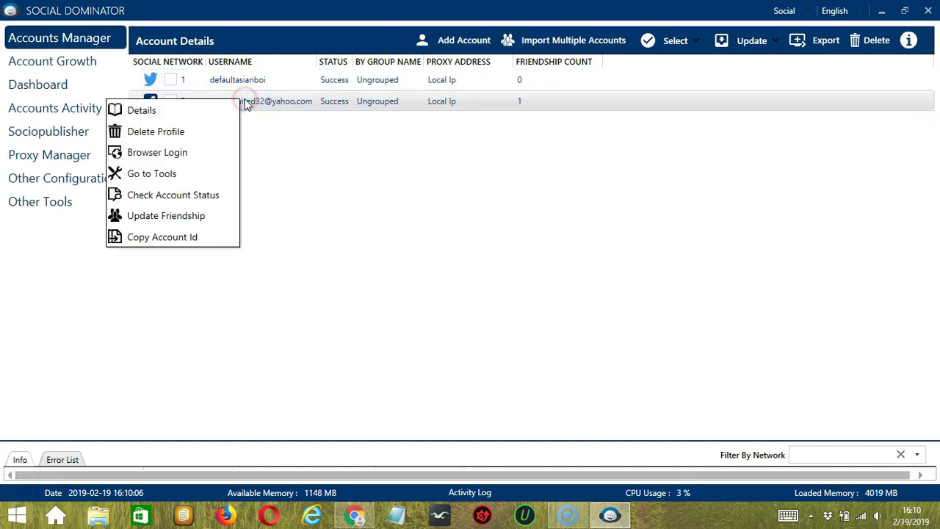
Go to Tools for the Facebook account and show its Reply To Comments activity settings.
{"action": "left_click", "coordinate": [195, 174]}
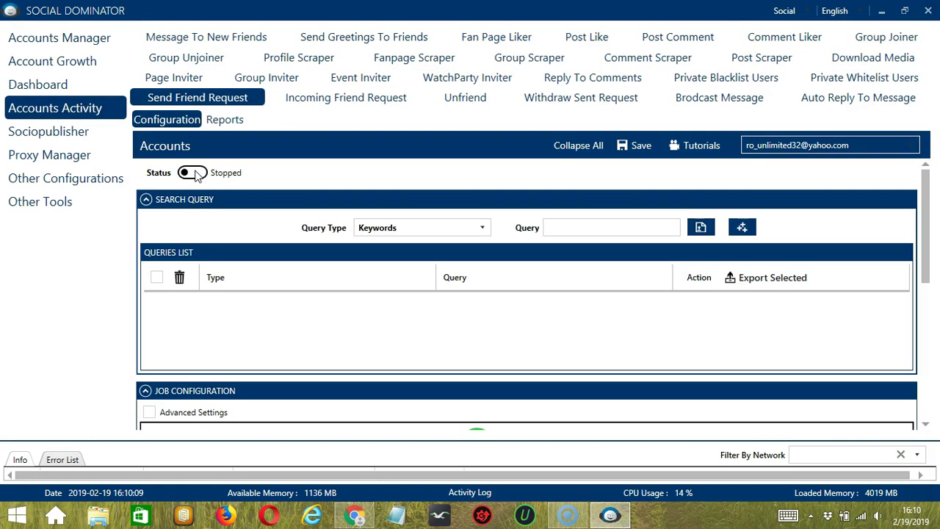
{"action": "left_click", "coordinate": [209, 173]}
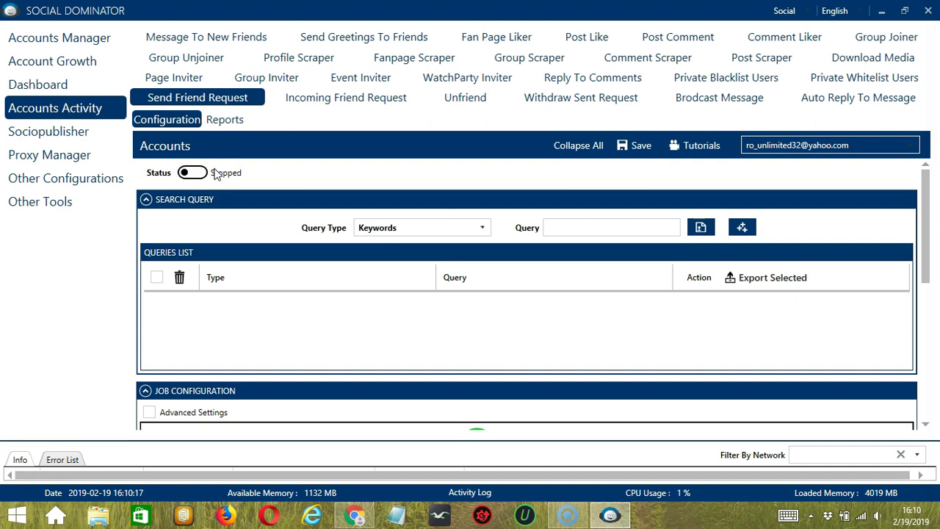
{"action": "left_click", "coordinate": [573, 78]}
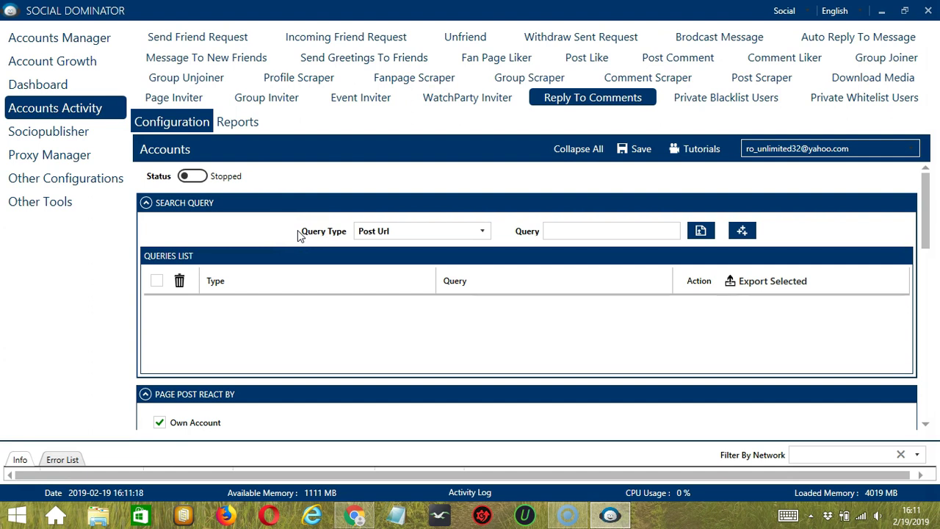
{"action": "left_click", "coordinate": [483, 230]}
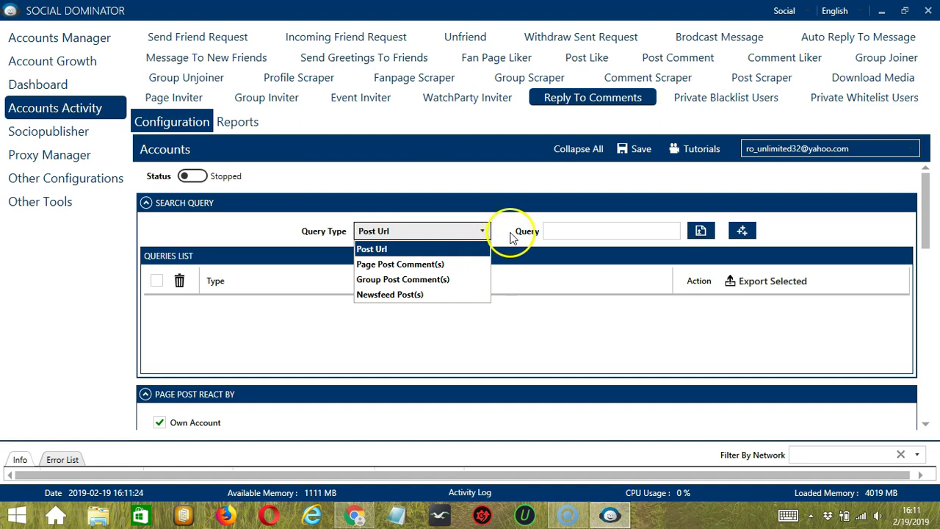
{"action": "left_click", "coordinate": [510, 234]}
{"action": "left_click", "coordinate": [556, 230]}
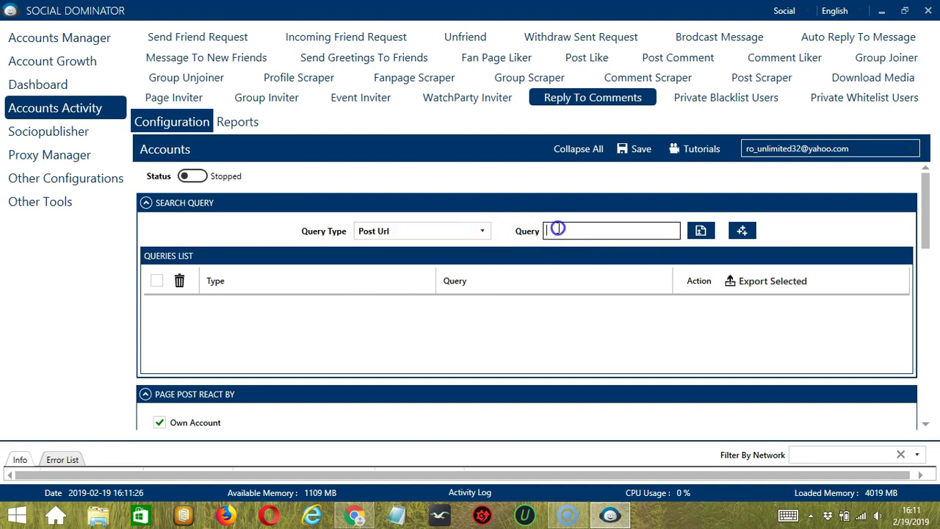
{"action": "left_click", "coordinate": [700, 231]}
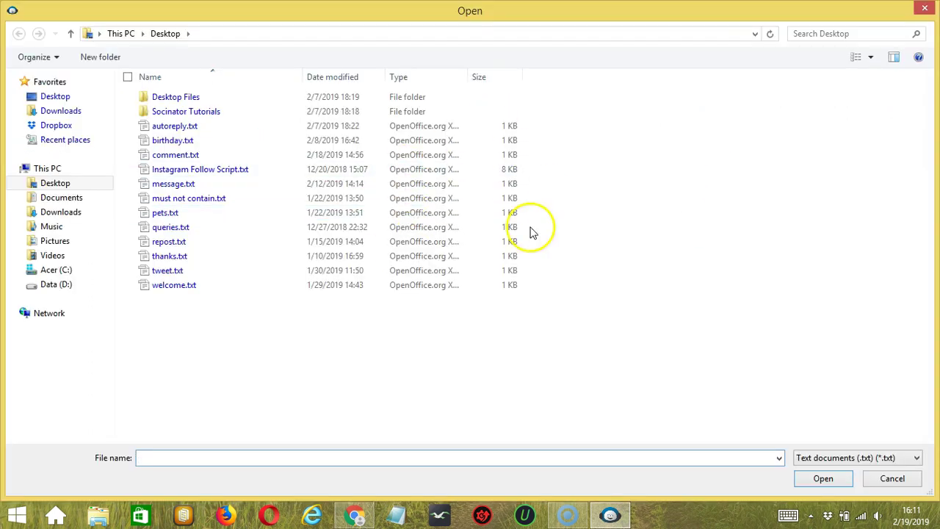
{"action": "left_click", "coordinate": [893, 478]}
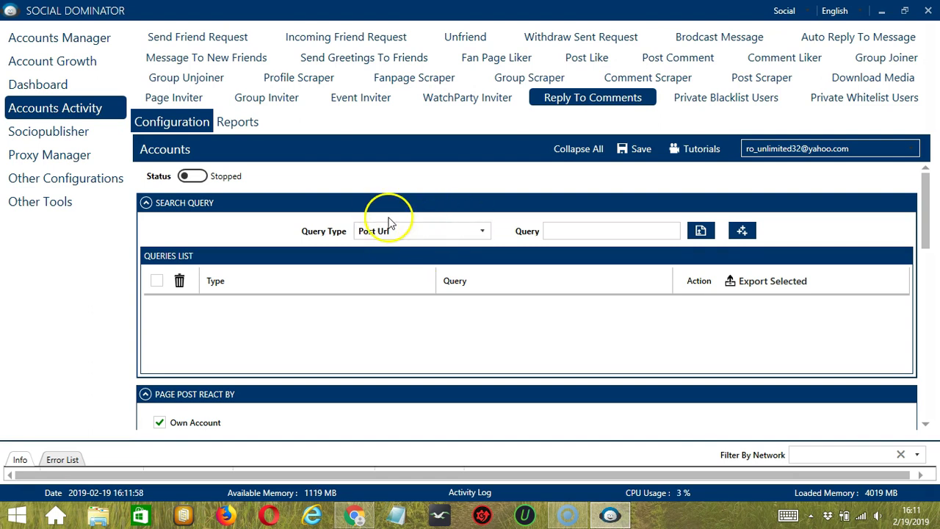
Copy the Oreo video post's link from Facebook and focus Social Dominator's Query field.
{"action": "left_click", "coordinate": [355, 515]}
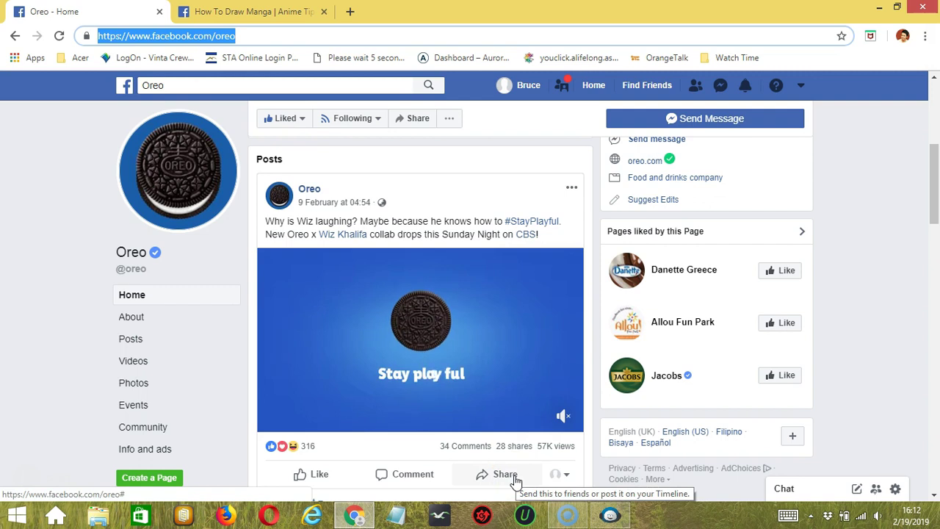
{"action": "left_click", "coordinate": [517, 481]}
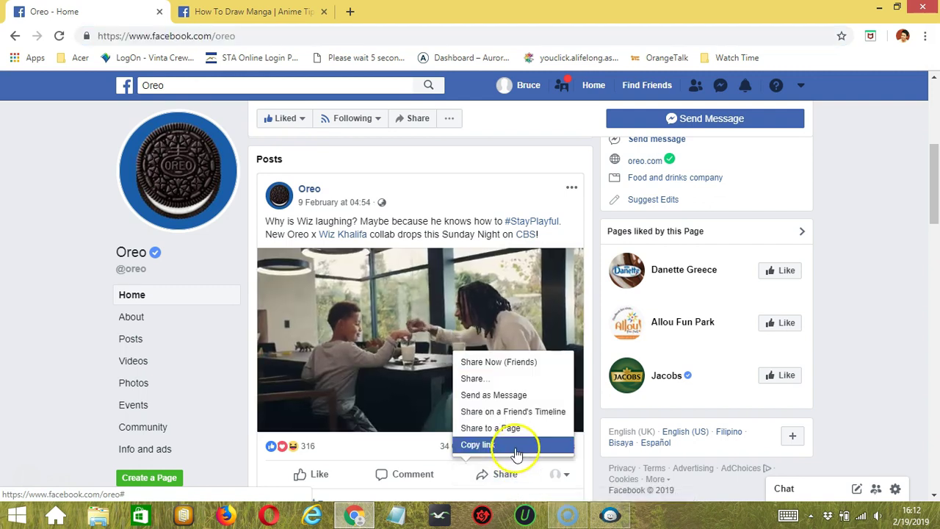
{"action": "left_click", "coordinate": [516, 446]}
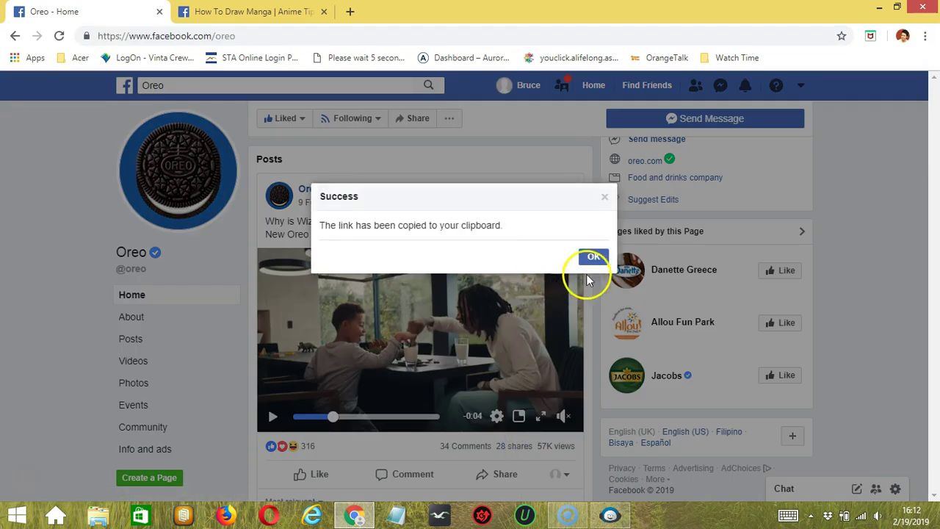
{"action": "key", "text": "alt+Tab"}
{"action": "left_click", "coordinate": [574, 231]}
Add the copied Oreo post link to the queries list as a Post Url query.
{"action": "key", "text": "ctrl+v"}
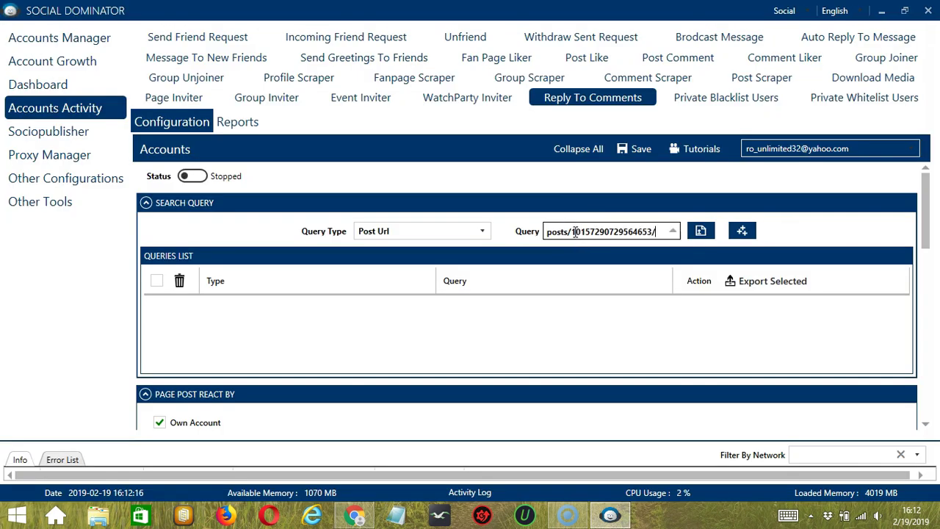
{"action": "left_click", "coordinate": [742, 231]}
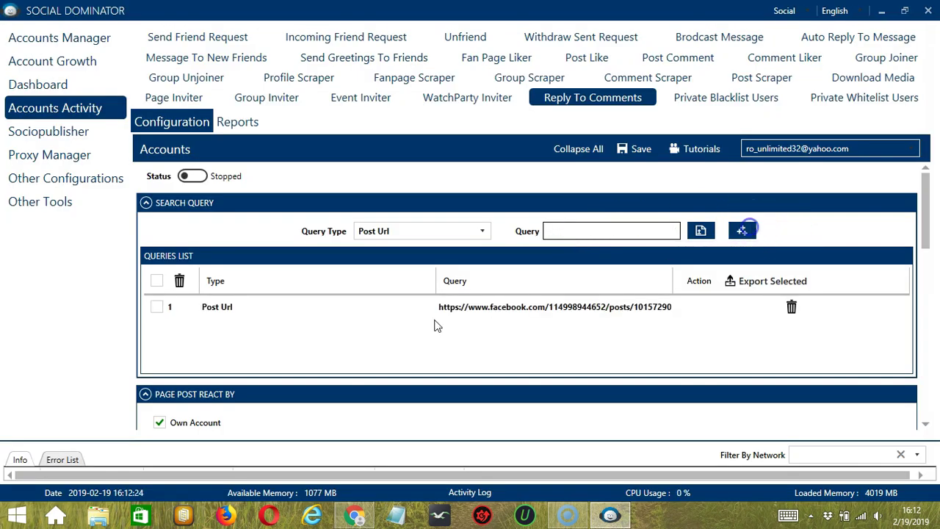
{"action": "left_click", "coordinate": [437, 317]}
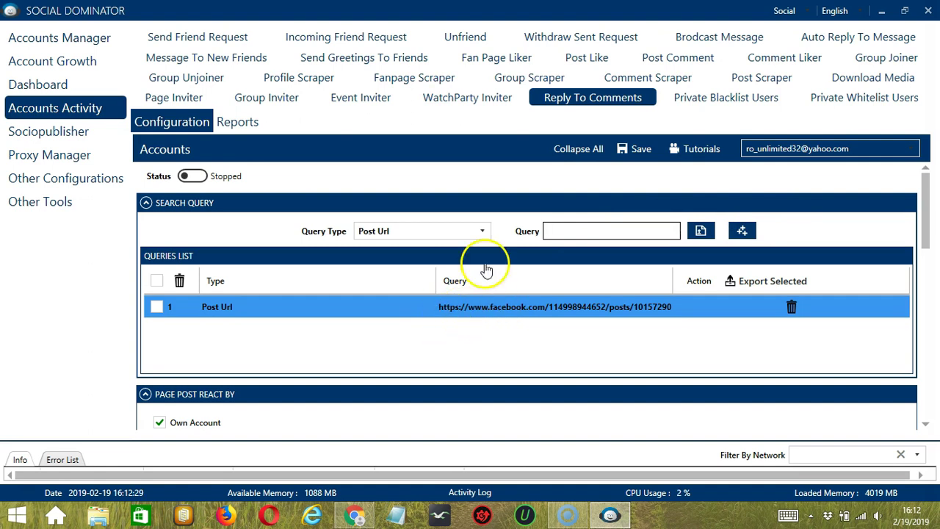
Add the Oreo page address from Chrome as a Page Post Comment(s) query.
{"action": "left_click", "coordinate": [479, 230]}
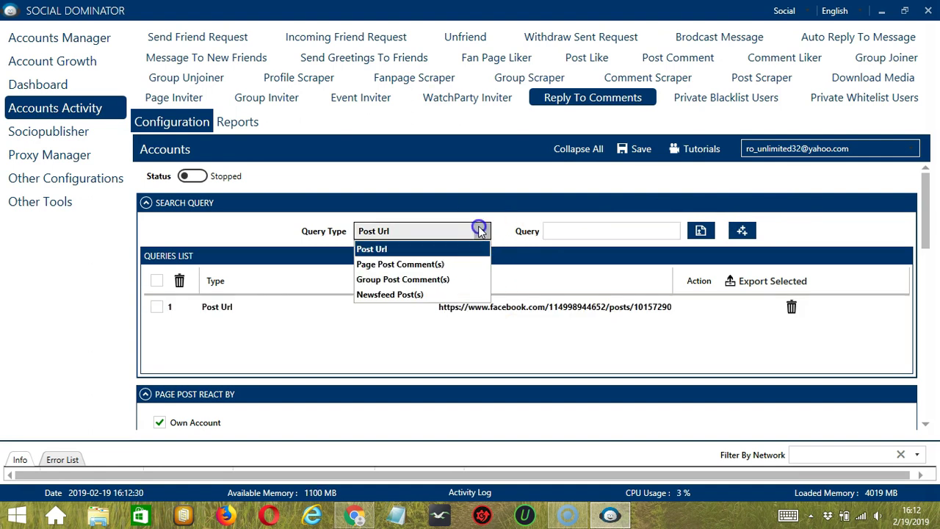
{"action": "left_click", "coordinate": [419, 266]}
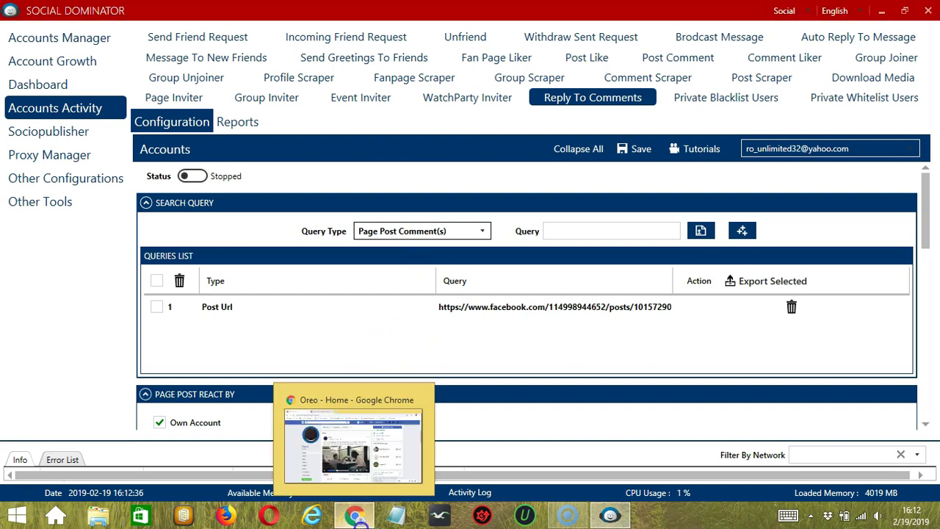
{"action": "left_click", "coordinate": [355, 514]}
{"action": "left_click", "coordinate": [250, 35]}
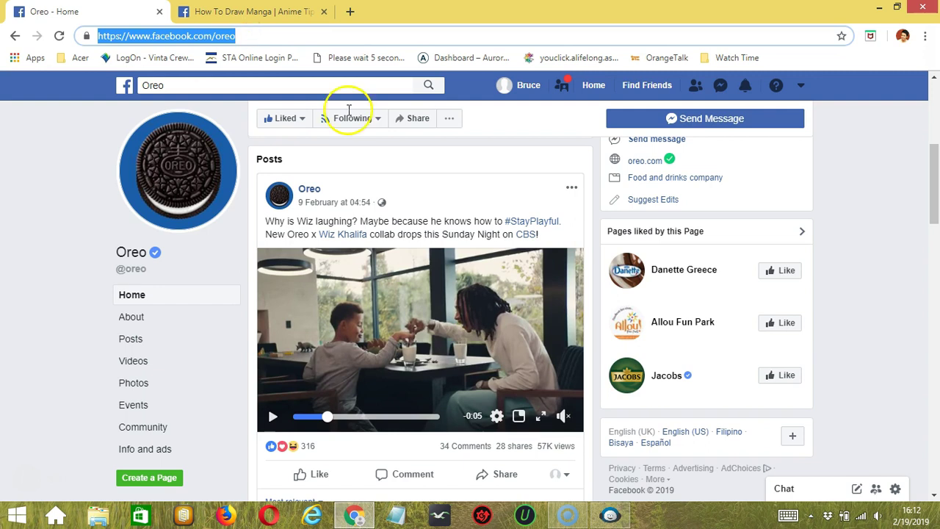
{"action": "key", "text": "ctrl+c"}
{"action": "left_click", "coordinate": [610, 514]}
{"action": "left_click", "coordinate": [623, 229]}
{"action": "key", "text": "ctrl+v"}
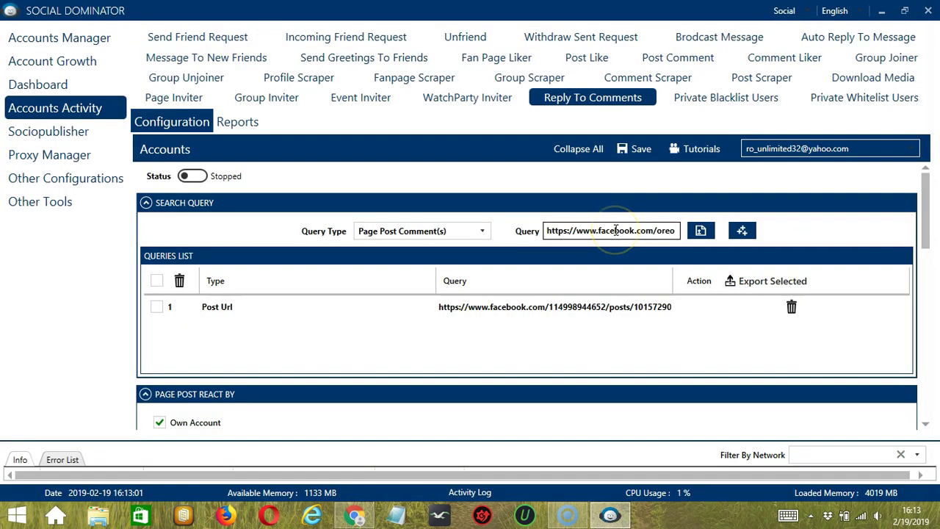
{"action": "left_click", "coordinate": [741, 231]}
Switch the Query Type to Group Post Comment(s).
{"action": "left_click", "coordinate": [398, 343]}
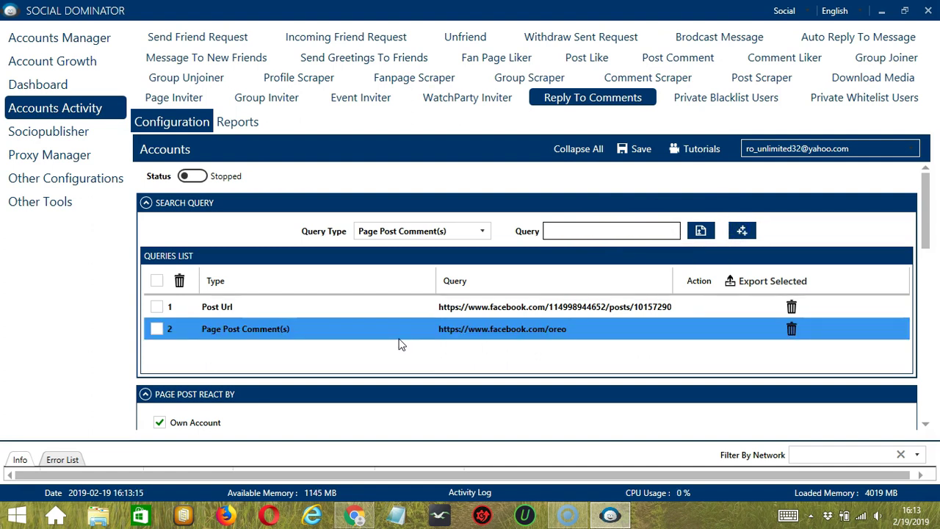
{"action": "left_click", "coordinate": [482, 231]}
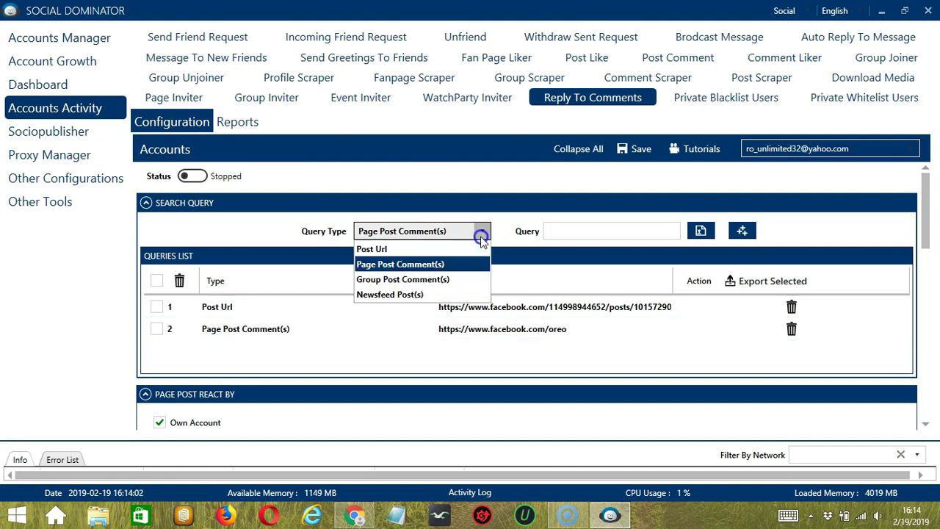
{"action": "left_click", "coordinate": [427, 279]}
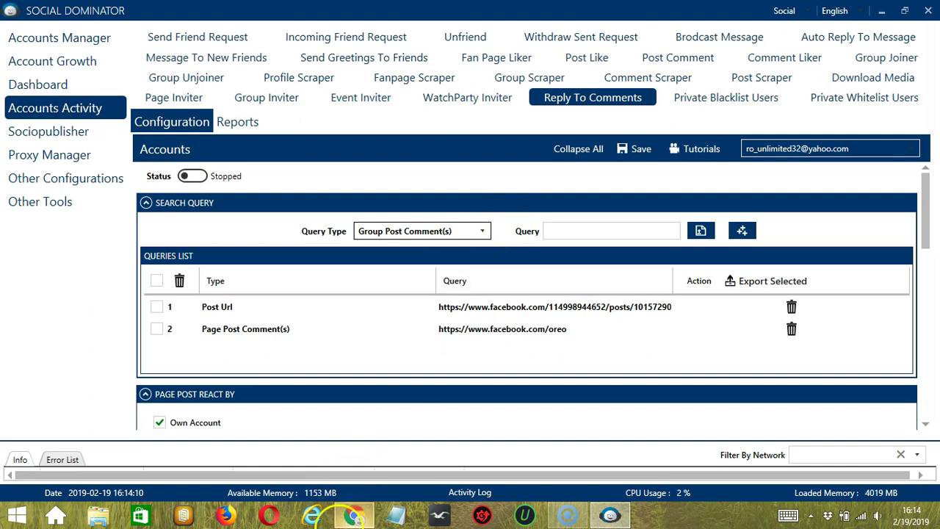
Copy the How To Draw Manga | Anime Tips group URL and add it as a Group Post Comment(s) query.
{"action": "key", "text": "alt+Tab"}
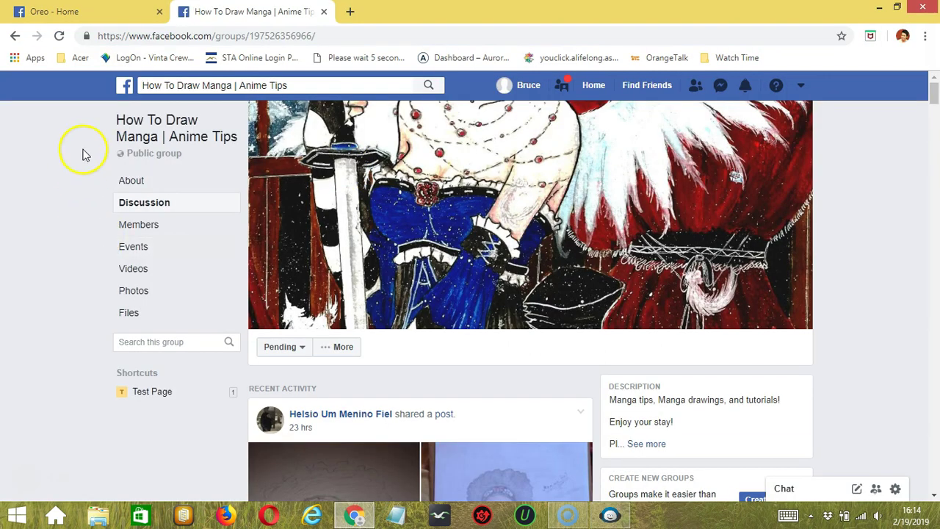
{"action": "left_click", "coordinate": [245, 36]}
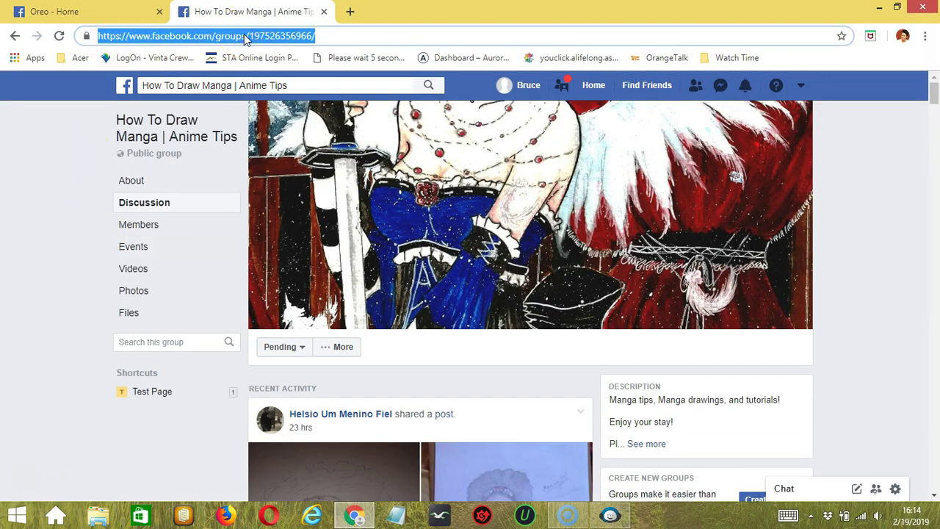
{"action": "key", "text": "ctrl+c"}
{"action": "key", "text": "alt+Tab"}
{"action": "left_click", "coordinate": [592, 233]}
{"action": "key", "text": "ctrl+v"}
{"action": "left_click", "coordinate": [723, 224]}
{"action": "left_click", "coordinate": [742, 231]}
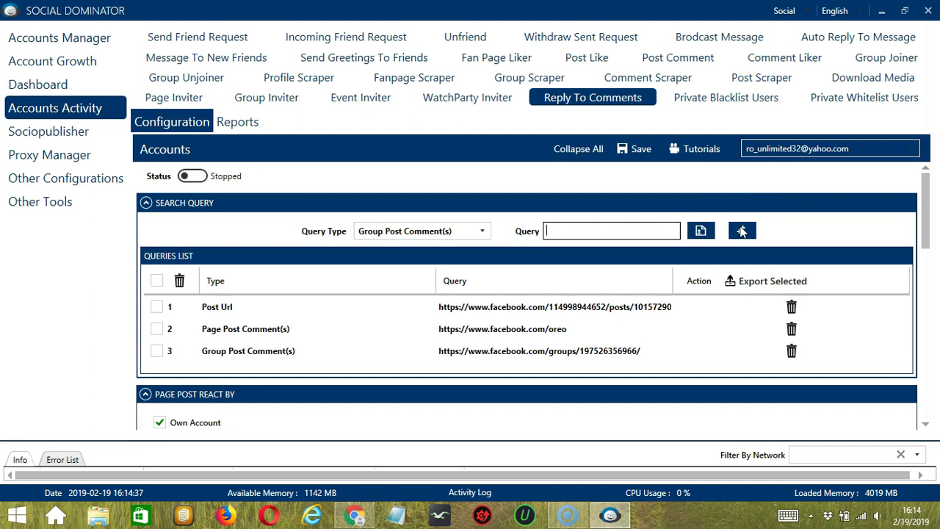
Add a Newsfeed Post(s) query with the text 'NewsFeed' to the queries list.
{"action": "left_click", "coordinate": [482, 231]}
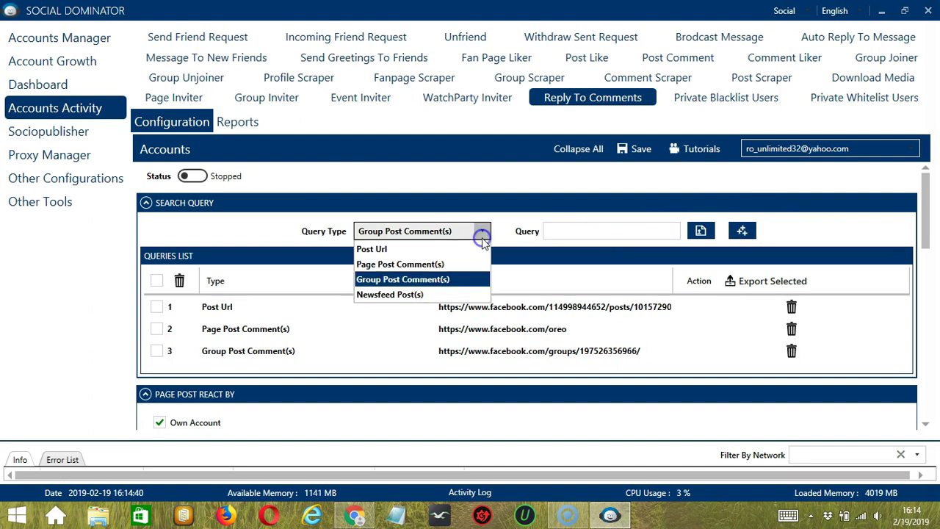
{"action": "left_click", "coordinate": [393, 295]}
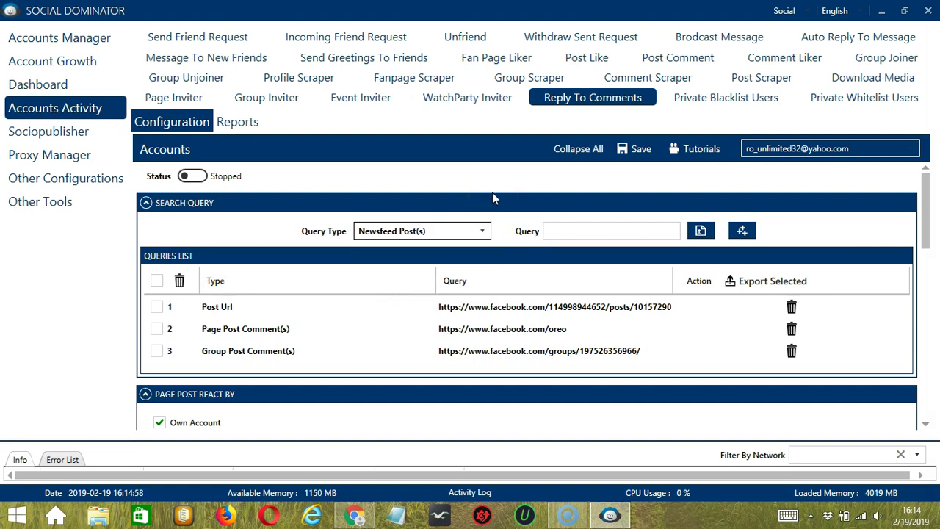
{"action": "left_click", "coordinate": [566, 229]}
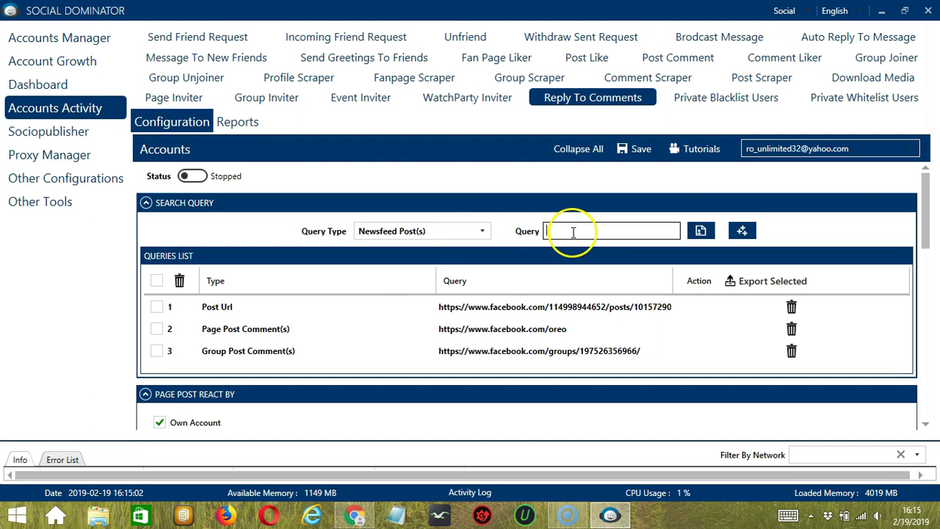
{"action": "type", "text": "NewsFeed"}
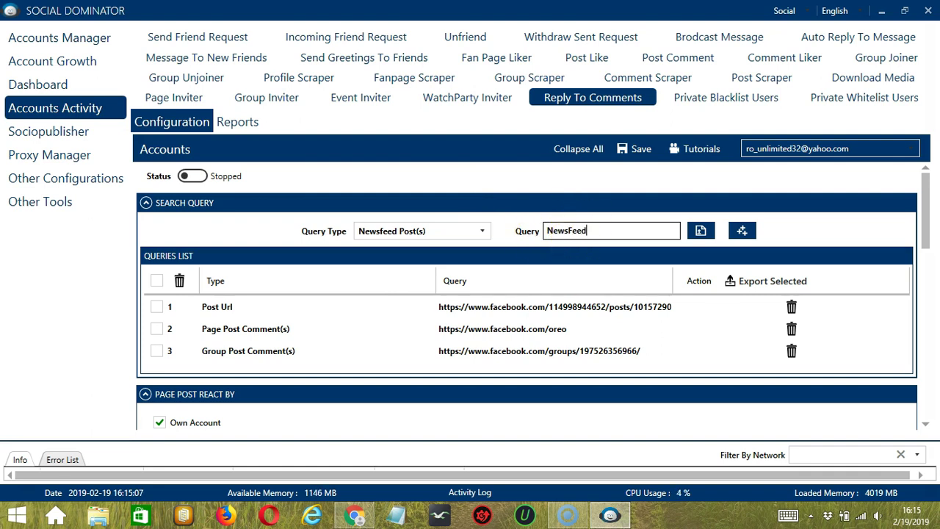
{"action": "left_click", "coordinate": [741, 233]}
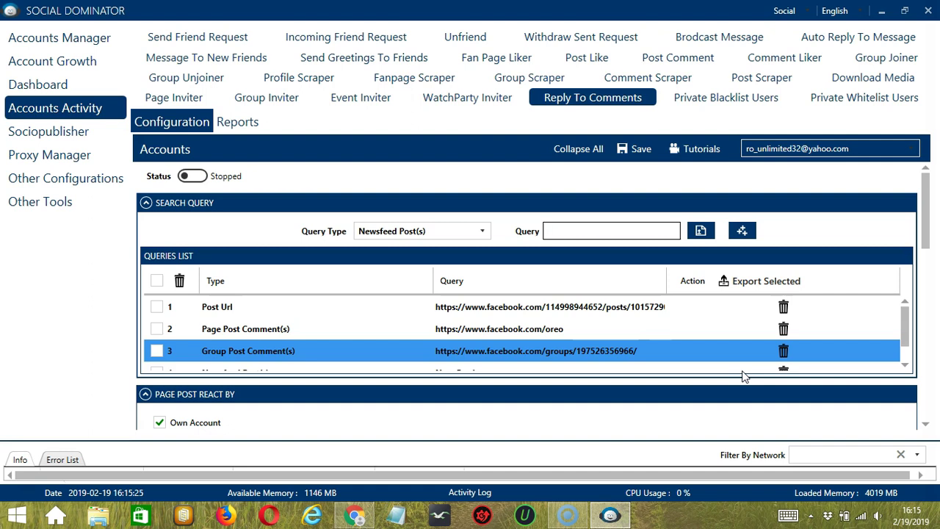
{"action": "left_click", "coordinate": [806, 222]}
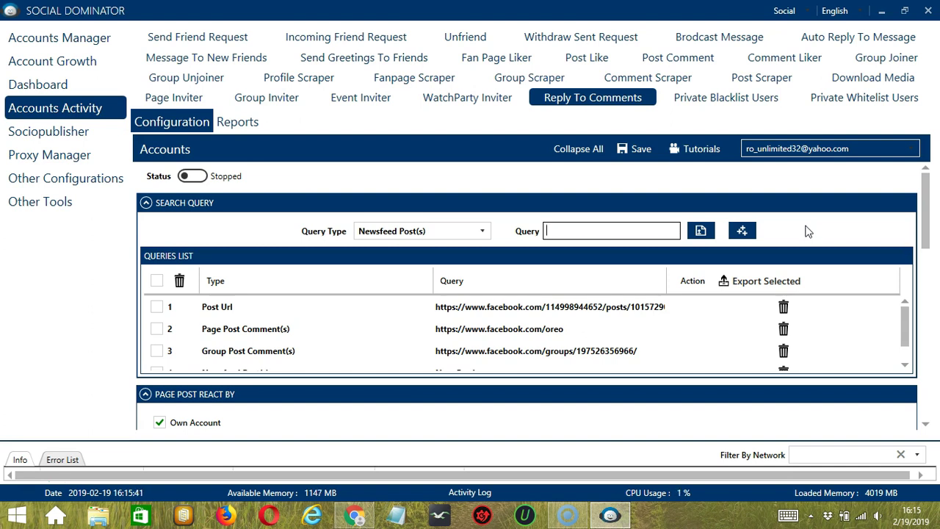
Delete the Oreo Post Url query from the queries list.
{"action": "left_click", "coordinate": [772, 309]}
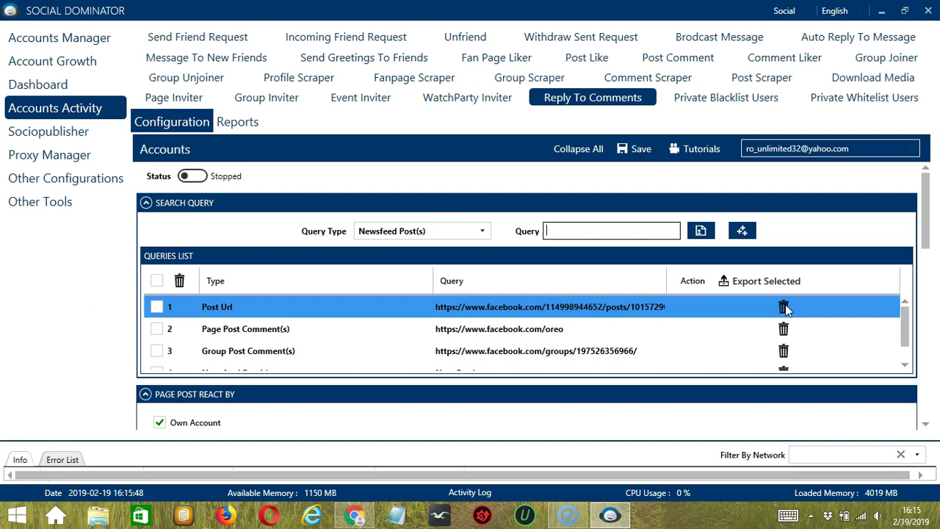
{"action": "left_click", "coordinate": [784, 307]}
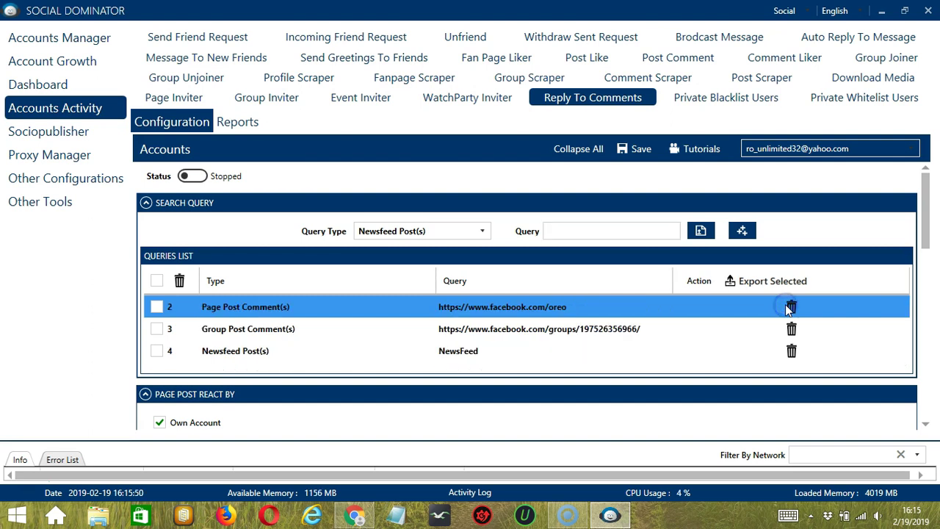
{"action": "scroll", "coordinate": [544, 241], "scroll_direction": "down", "scroll_amount": 3}
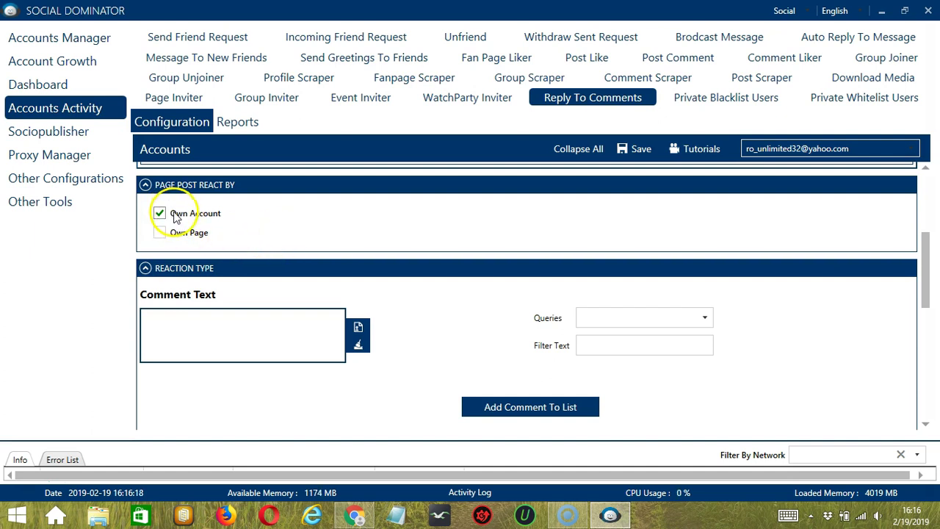
Tick Own Page under Page Post React By, leaving the page URL box empty.
{"action": "left_click", "coordinate": [161, 233]}
{"action": "left_click", "coordinate": [207, 253]}
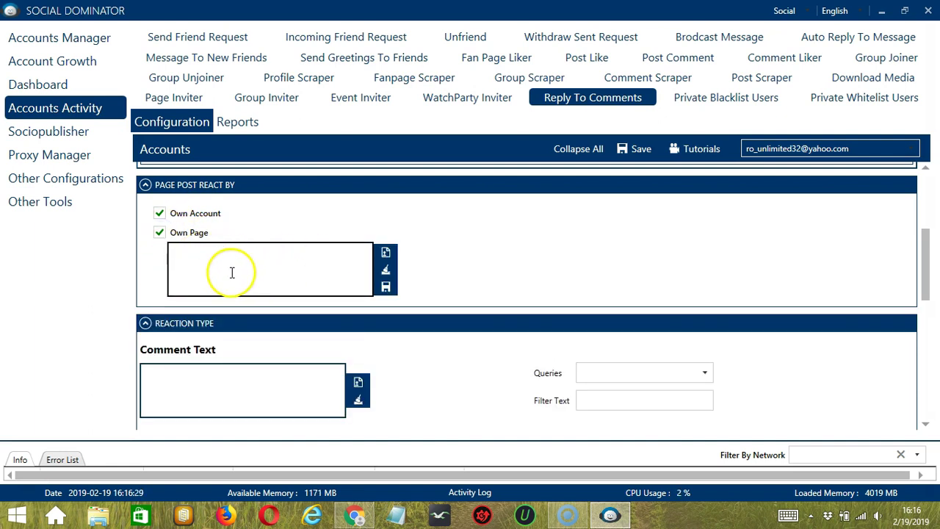
{"action": "type", "text": "pag"}
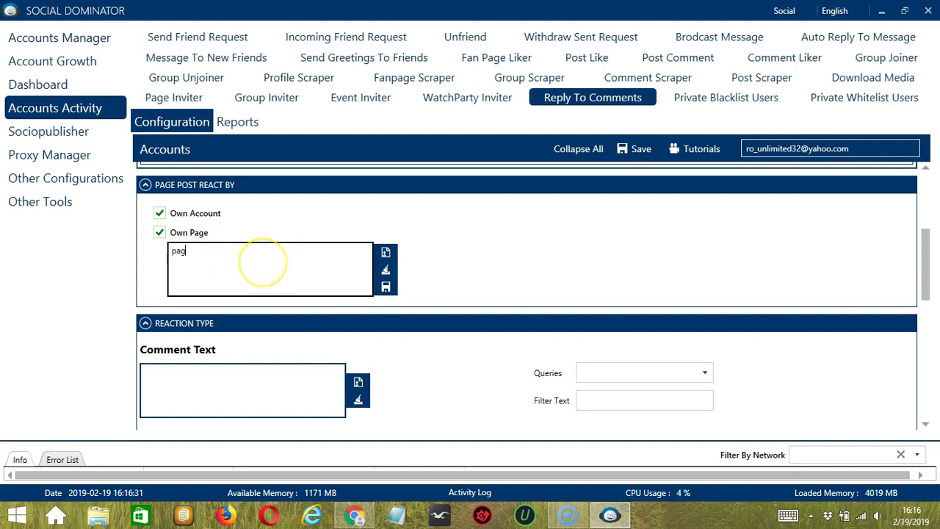
{"action": "type", "text": " url"}
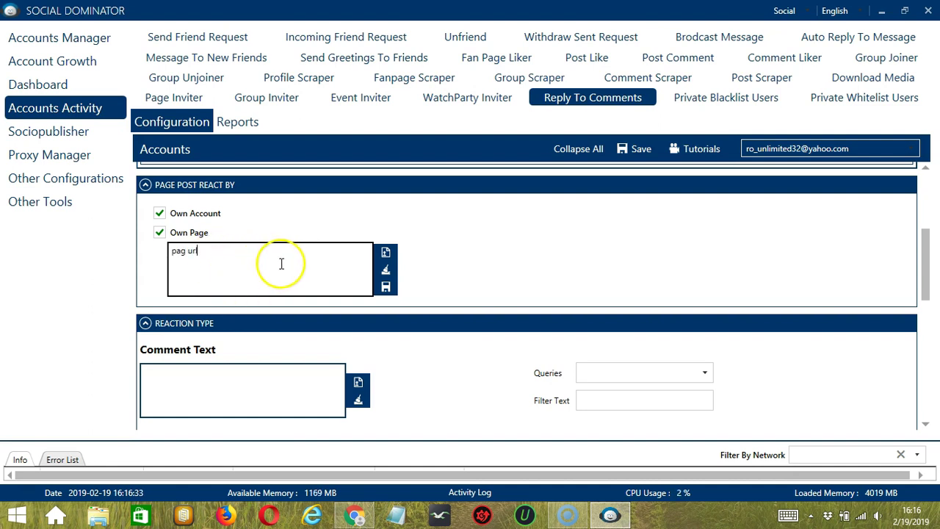
{"action": "left_click", "coordinate": [385, 270]}
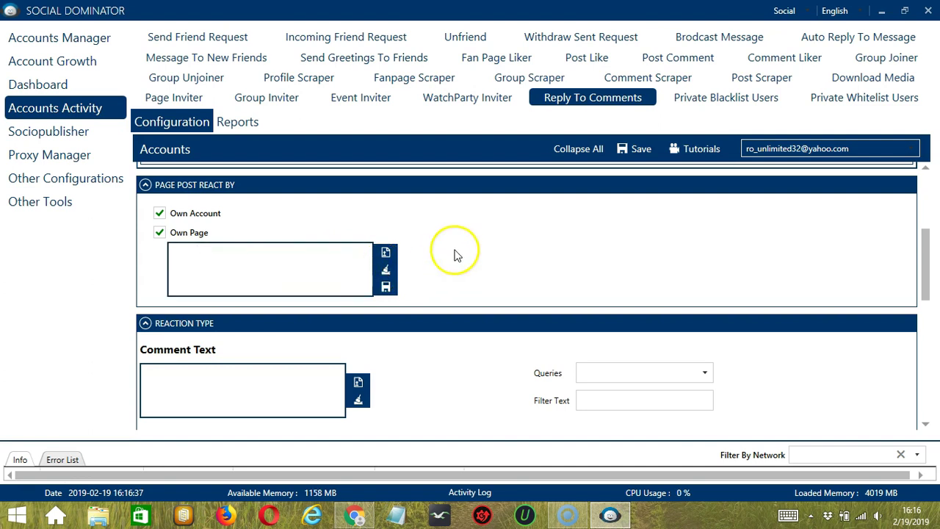
{"action": "left_click", "coordinate": [385, 253]}
{"action": "left_click", "coordinate": [323, 245]}
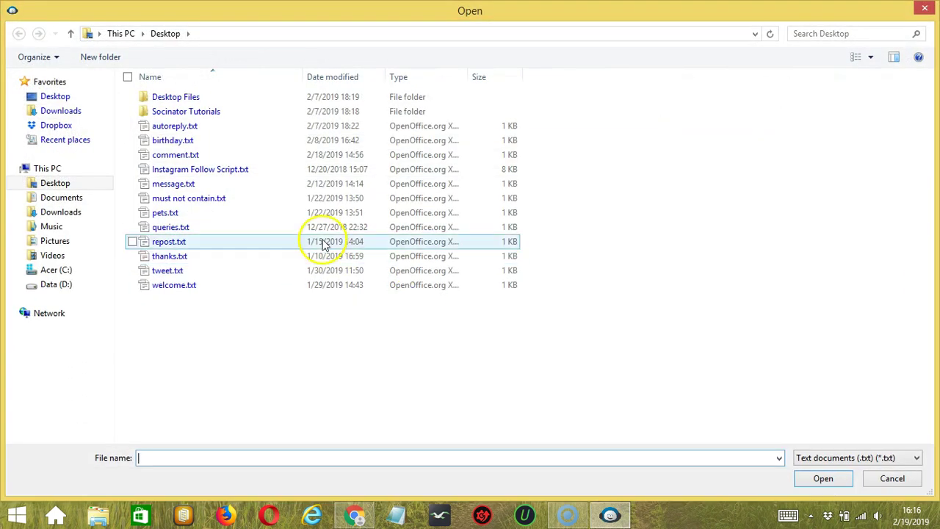
{"action": "left_click", "coordinate": [887, 480]}
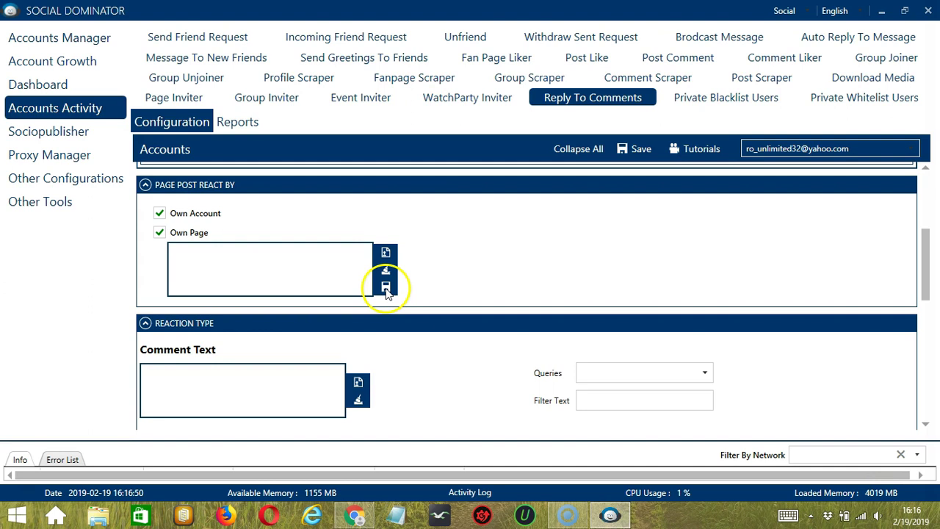
Import the comment text 'Nice' from comment.txt into the Comment Text box.
{"action": "scroll", "coordinate": [431, 218], "scroll_direction": "down", "scroll_amount": 4}
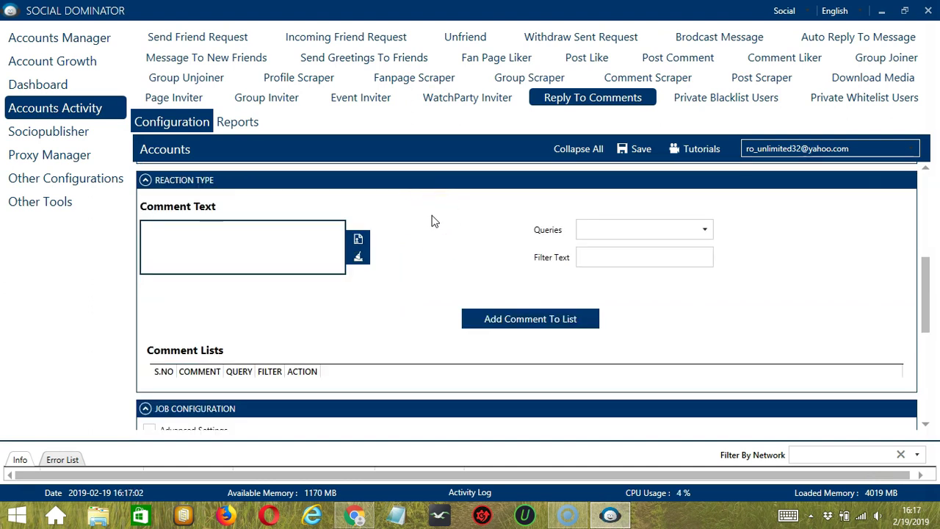
{"action": "left_click", "coordinate": [263, 225]}
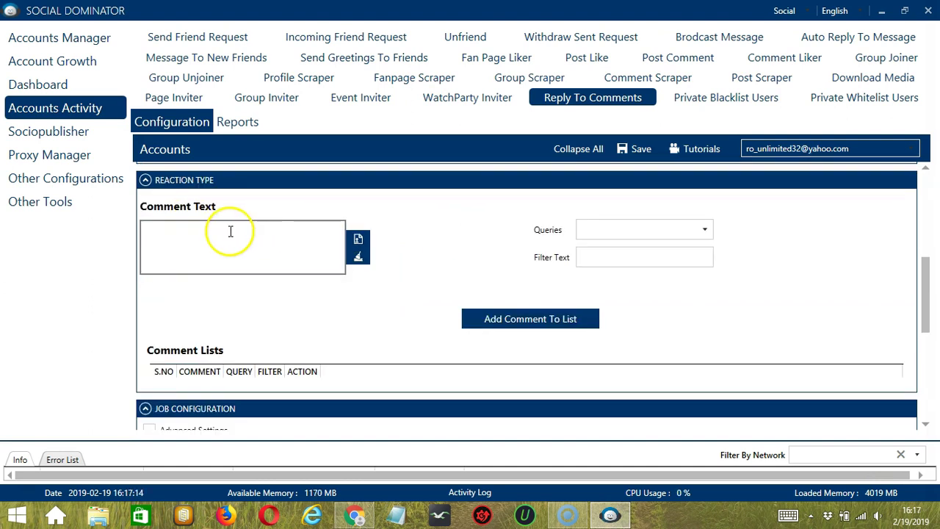
{"action": "left_click", "coordinate": [245, 243]}
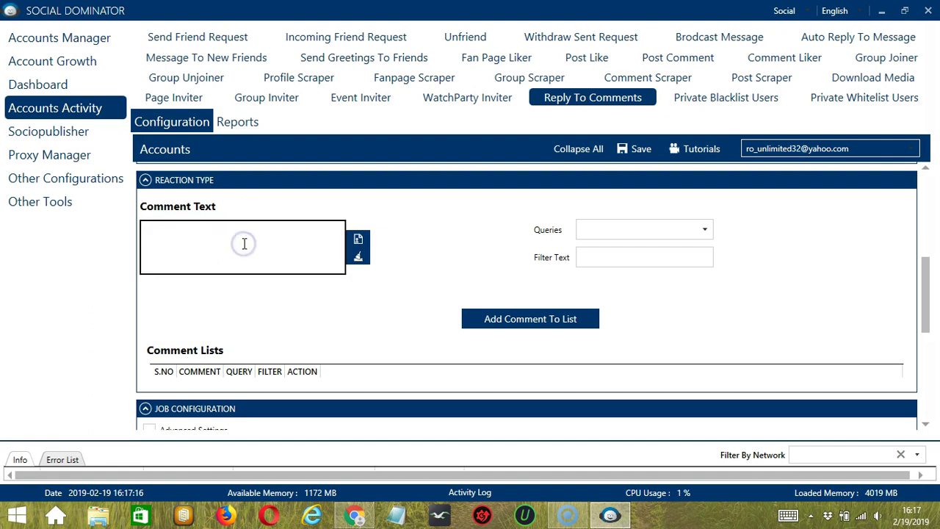
{"action": "type", "text": "Nice"}
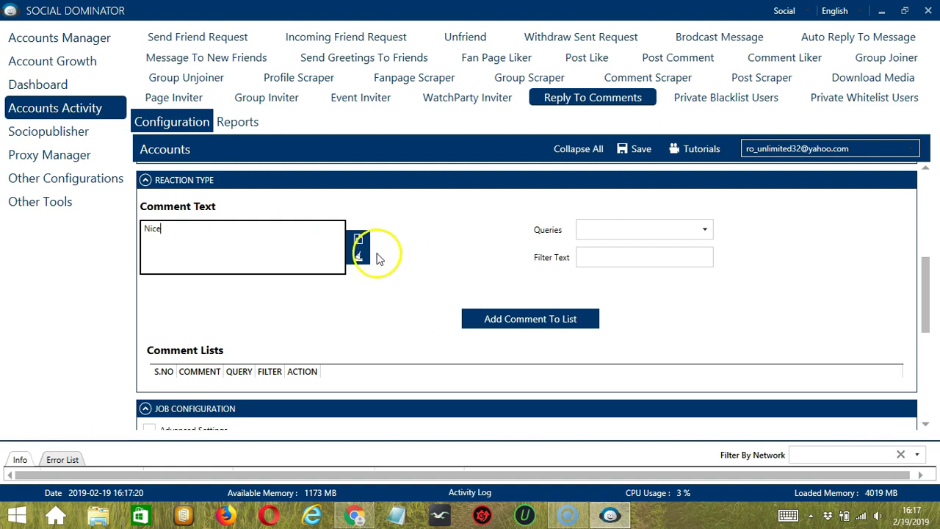
{"action": "left_click", "coordinate": [361, 258]}
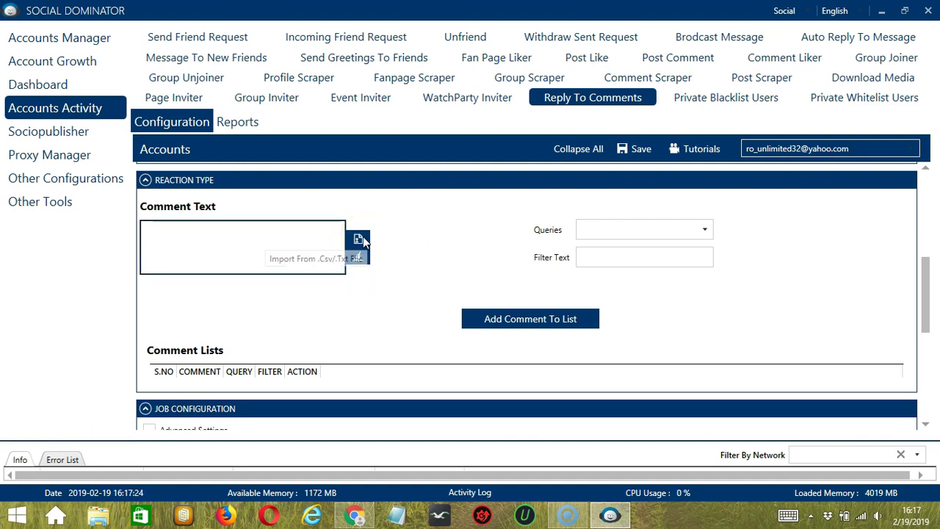
{"action": "left_click", "coordinate": [358, 240]}
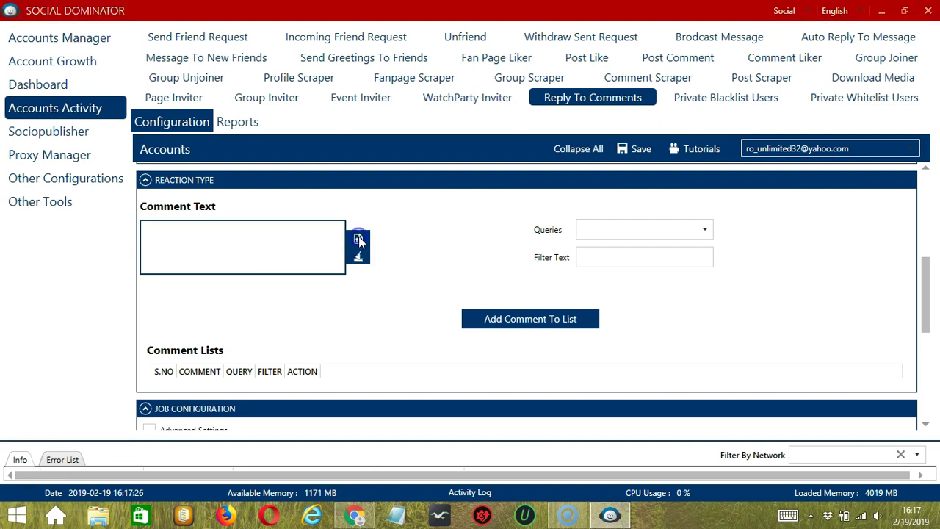
{"action": "left_click", "coordinate": [173, 156]}
{"action": "left_click", "coordinate": [171, 156]}
{"action": "left_click", "coordinate": [821, 479]}
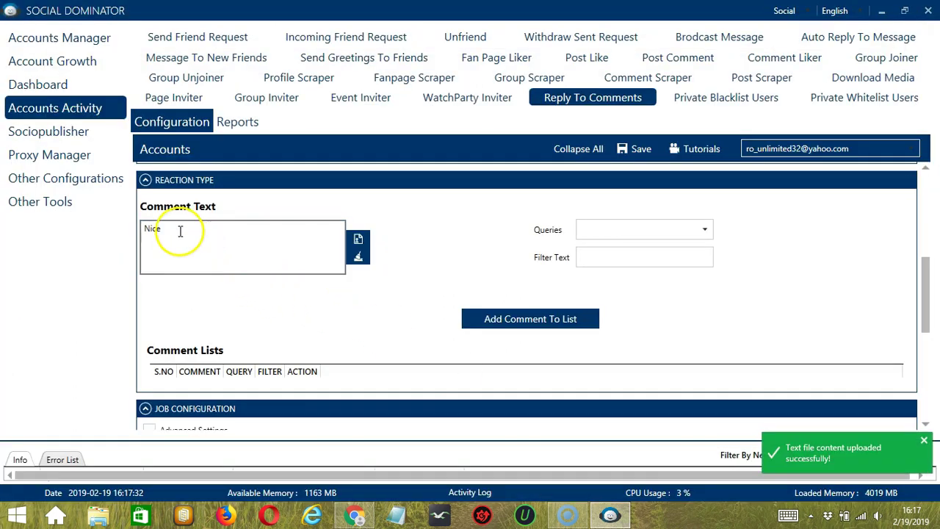
Apply the Nice comment to all queries and add it to Comment Lists.
{"action": "left_click", "coordinate": [704, 230]}
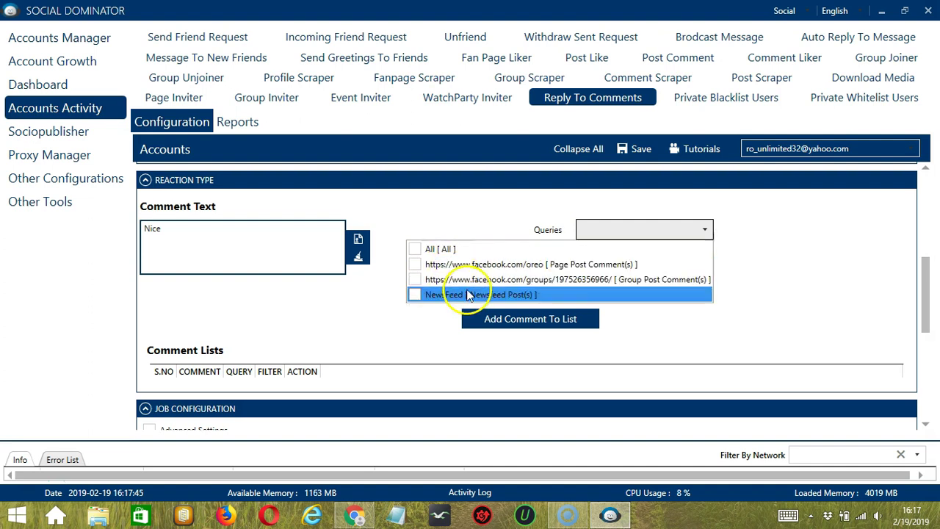
{"action": "left_click", "coordinate": [415, 249]}
{"action": "left_click", "coordinate": [629, 256]}
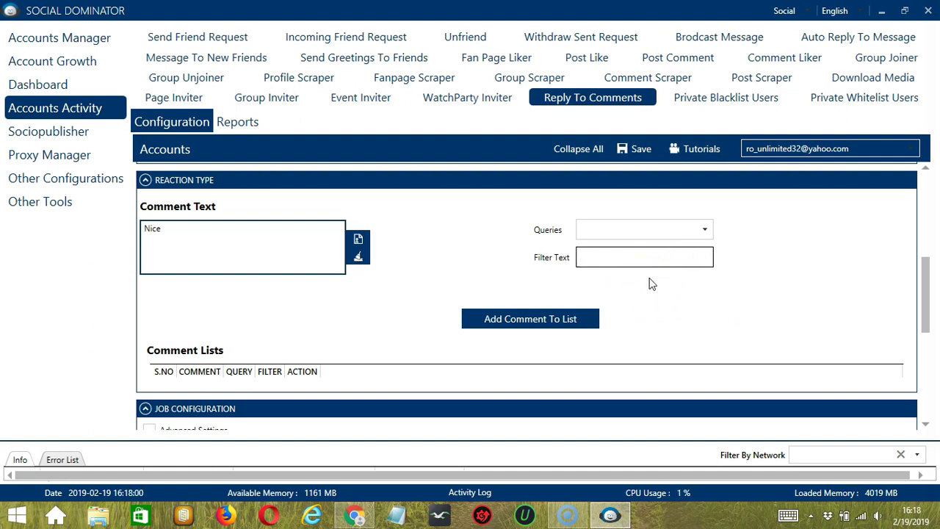
{"action": "left_click", "coordinate": [662, 304]}
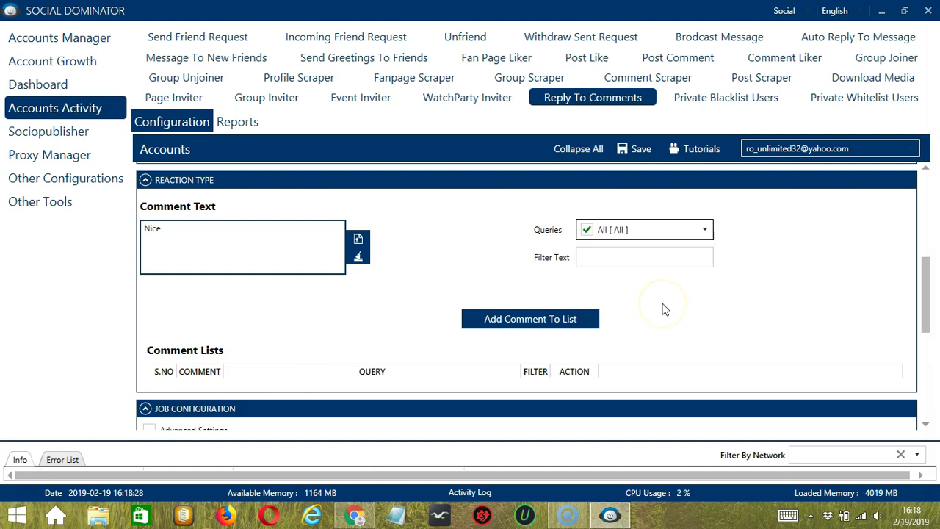
{"action": "left_click", "coordinate": [592, 323]}
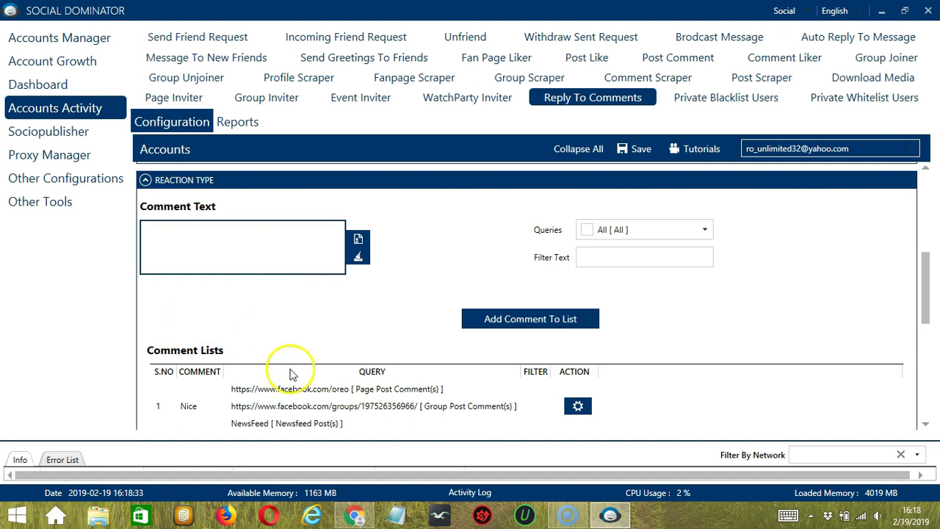
Open the gear actions menu for the Nice comment entry.
{"action": "left_click", "coordinate": [327, 389]}
{"action": "left_click", "coordinate": [381, 408]}
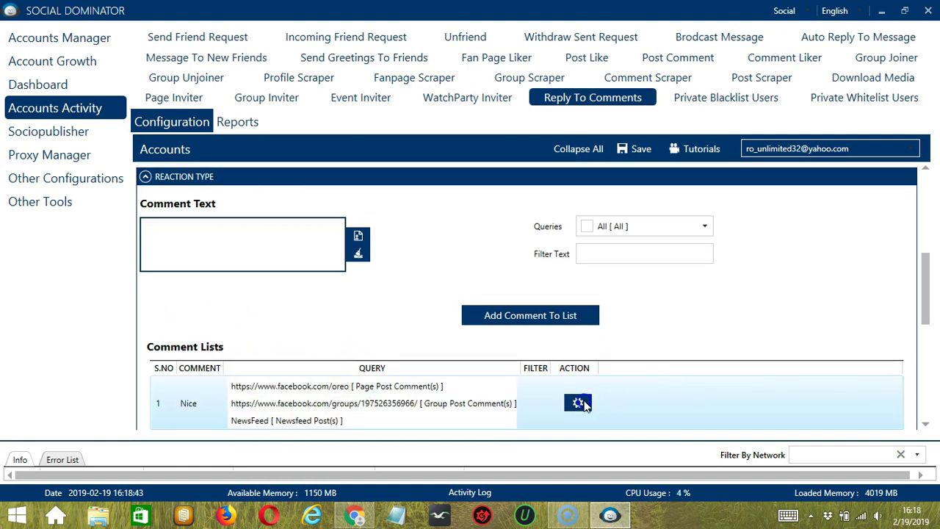
{"action": "left_click", "coordinate": [580, 403]}
{"action": "left_click", "coordinate": [544, 444]}
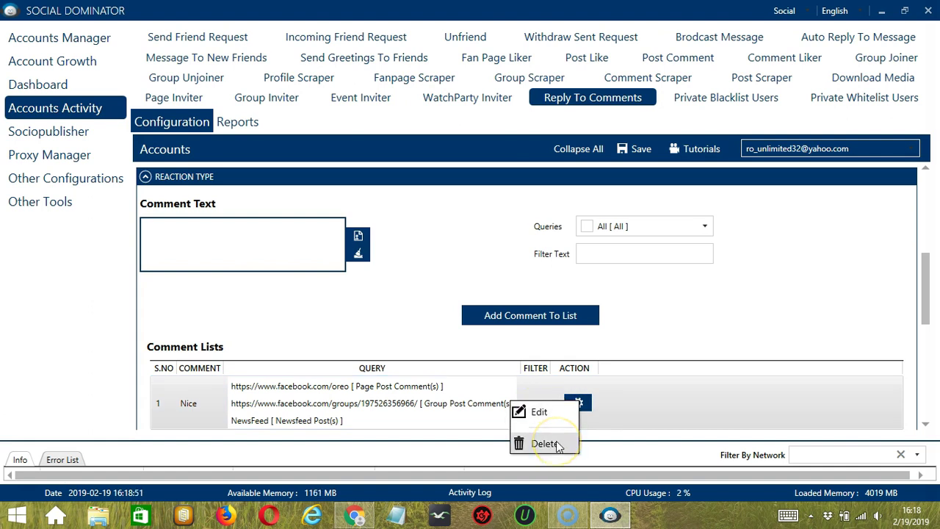
{"action": "scroll", "coordinate": [703, 326], "scroll_direction": "down", "scroll_amount": 5}
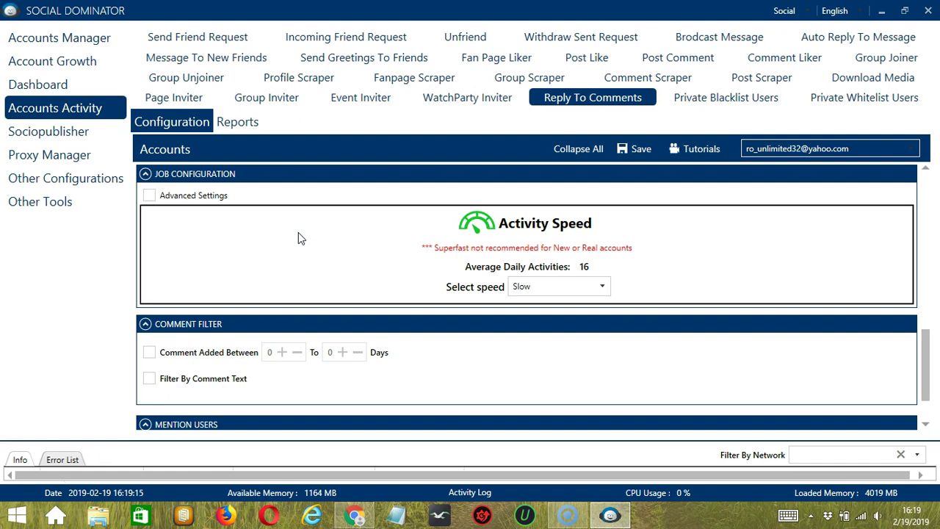
{"action": "left_click", "coordinate": [559, 287]}
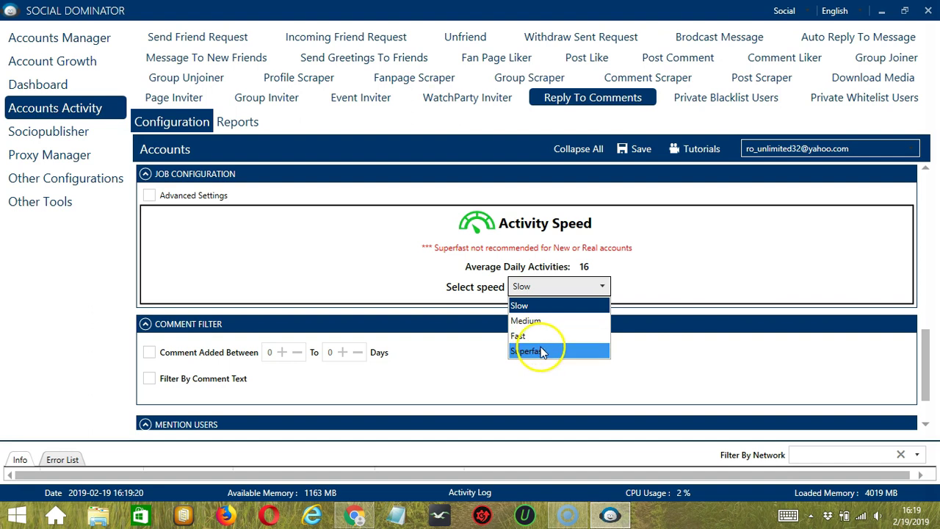
{"action": "left_click", "coordinate": [588, 249]}
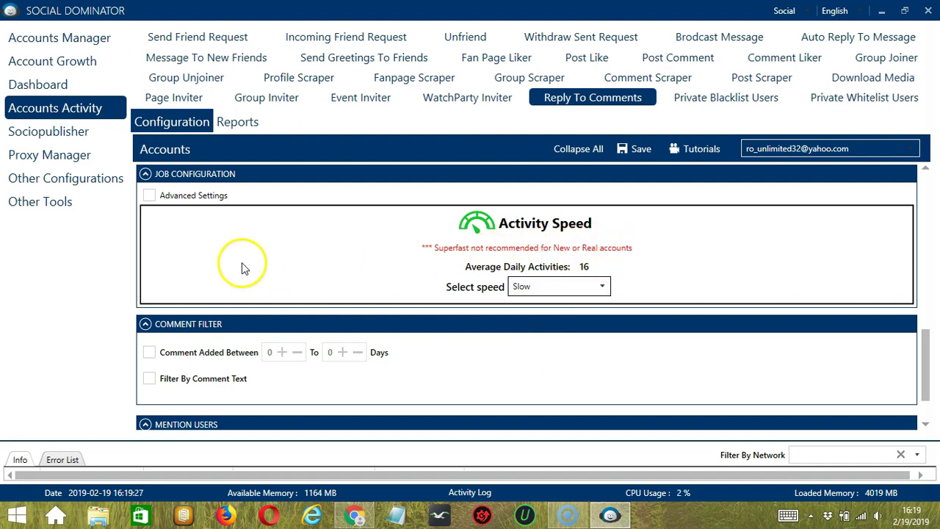
Enable Advanced Settings and tick Increase Each Day With, keeping the values at 0.
{"action": "left_click", "coordinate": [149, 196]}
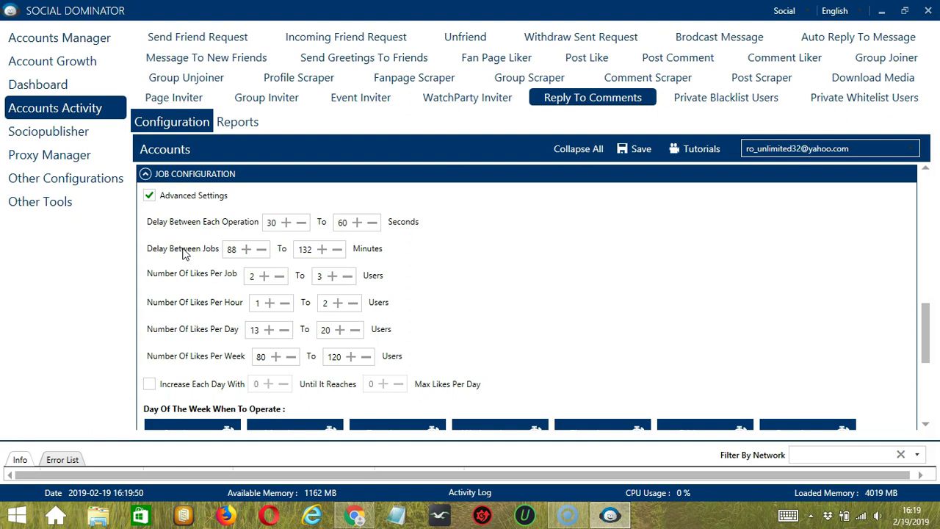
{"action": "left_click", "coordinate": [203, 276]}
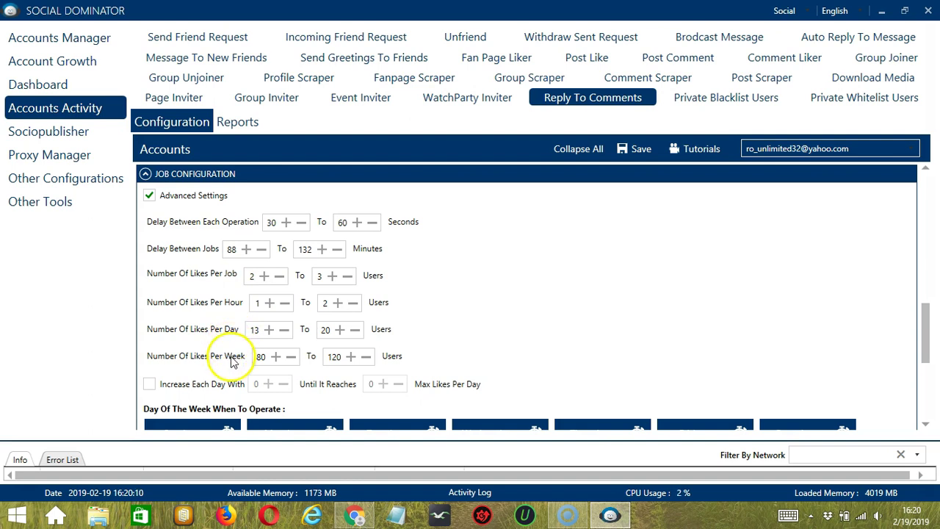
{"action": "left_click", "coordinate": [149, 383]}
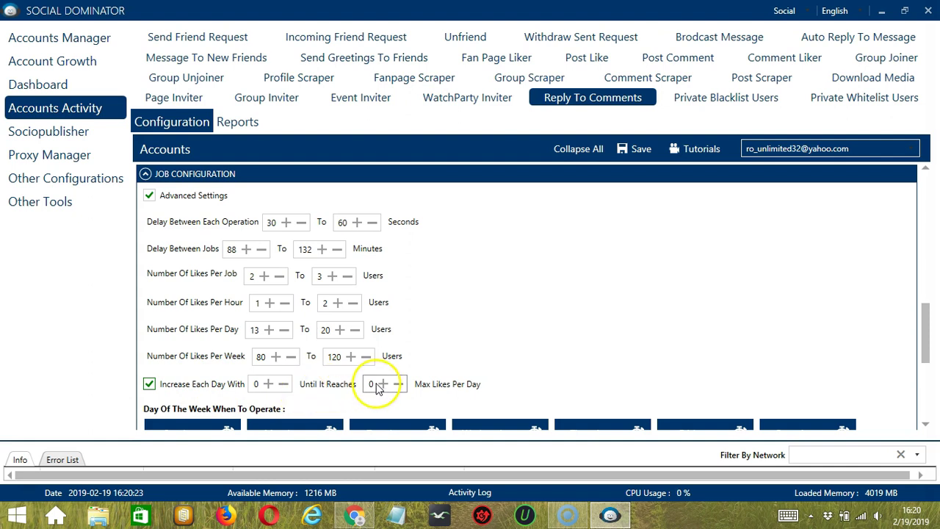
Replace Monday's all-day interval with a 00:00:00–01:59:59 interval.
{"action": "scroll", "coordinate": [379, 270], "scroll_direction": "down", "scroll_amount": 3}
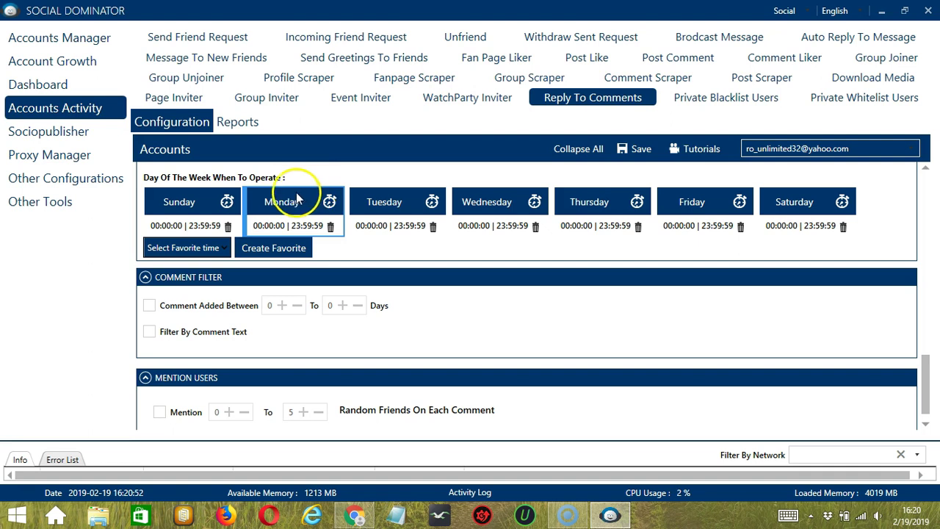
{"action": "left_click", "coordinate": [331, 227]}
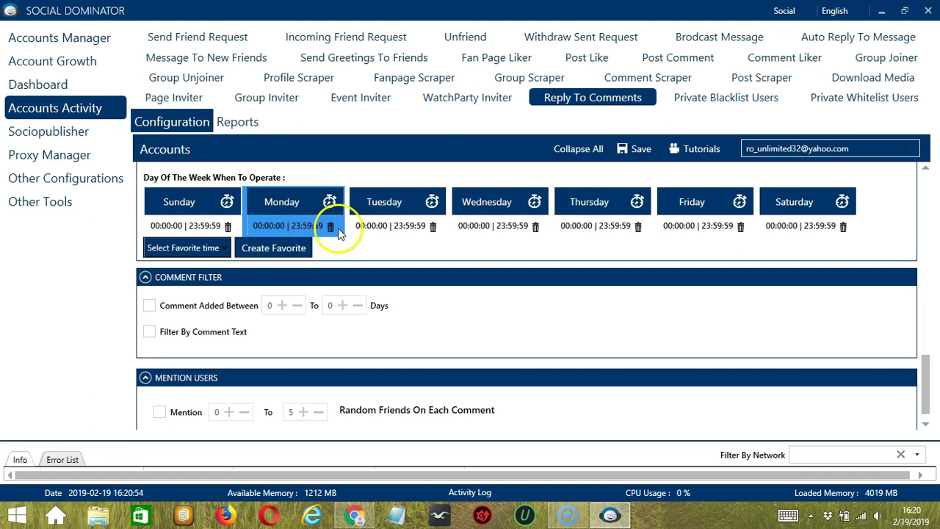
{"action": "left_click", "coordinate": [331, 227]}
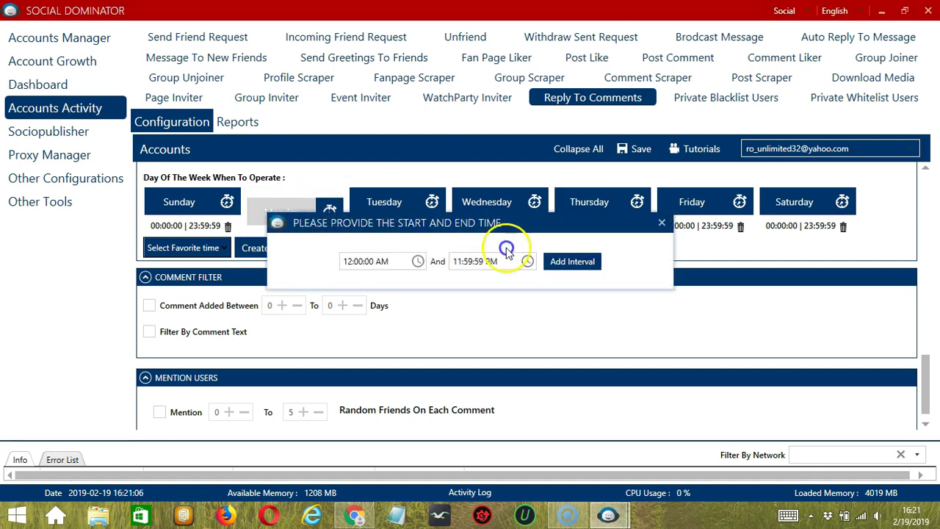
{"action": "left_click", "coordinate": [455, 262]}
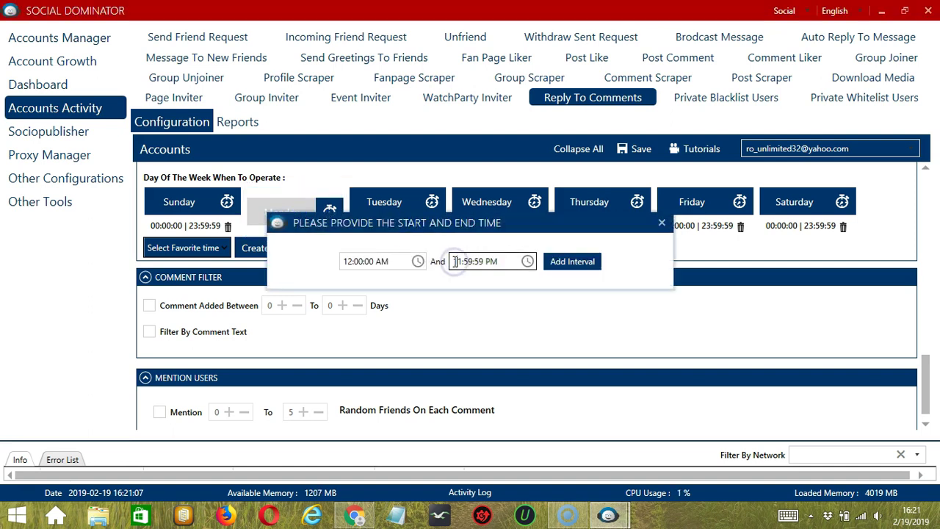
{"action": "key", "text": "BackSpace"}
{"action": "left_click", "coordinate": [483, 261]}
{"action": "key", "text": "BackSpace"}
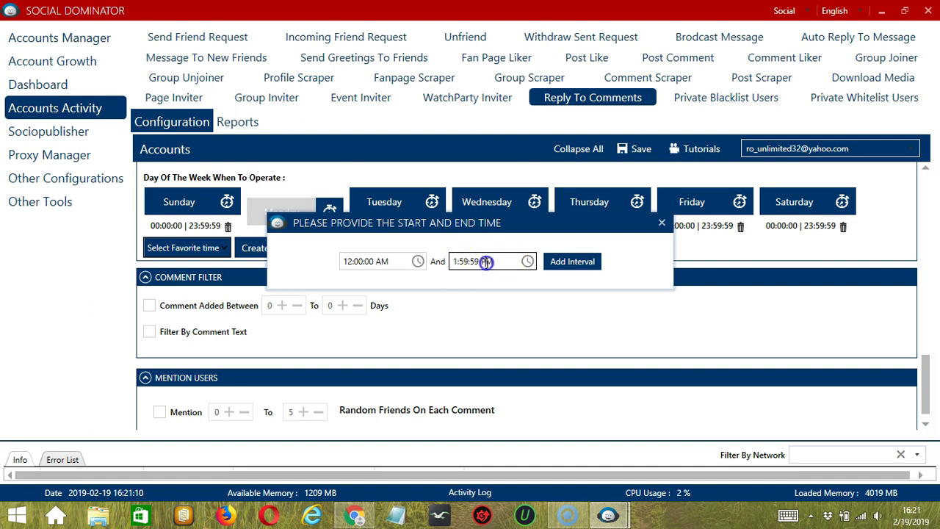
{"action": "left_click", "coordinate": [562, 262]}
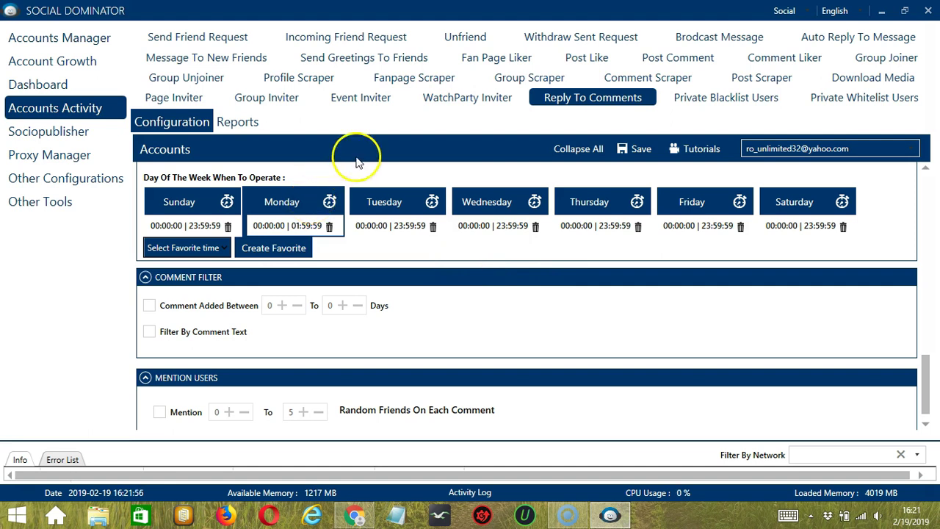
Add Monday's second interval, 02:00:00–23:59:59.
{"action": "left_click", "coordinate": [302, 194]}
{"action": "left_click", "coordinate": [347, 263]}
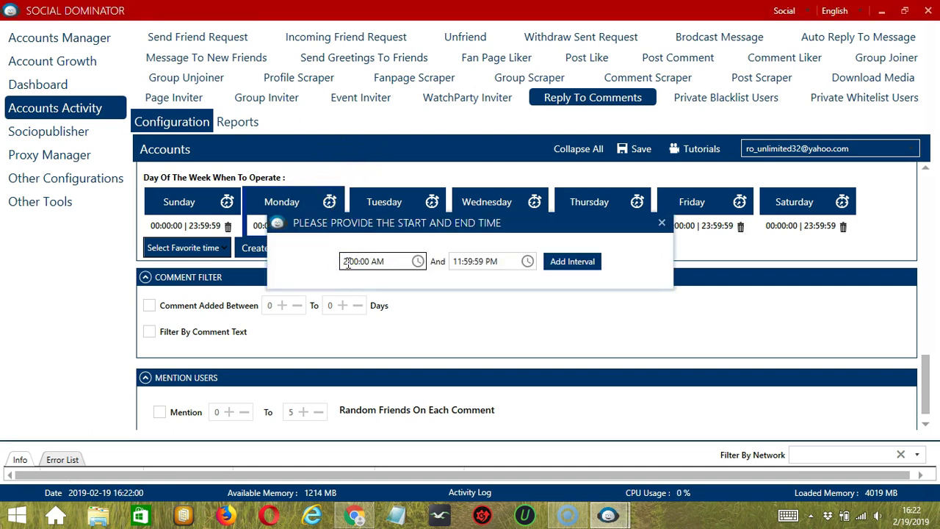
{"action": "left_click", "coordinate": [573, 261]}
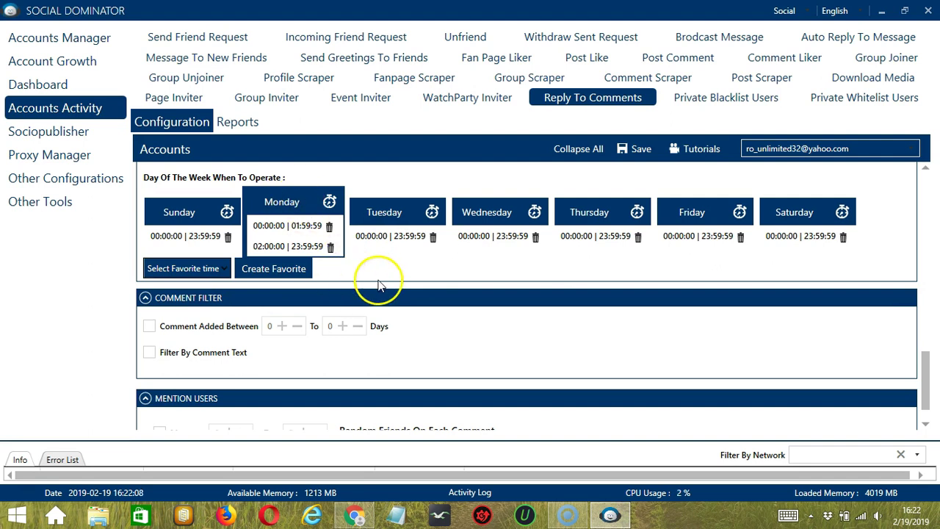
Save the current schedule as a favorite time named 'Facebook Reply to Comments'.
{"action": "left_click", "coordinate": [301, 270]}
{"action": "type", "text": "Facebook Reply to Comments"}
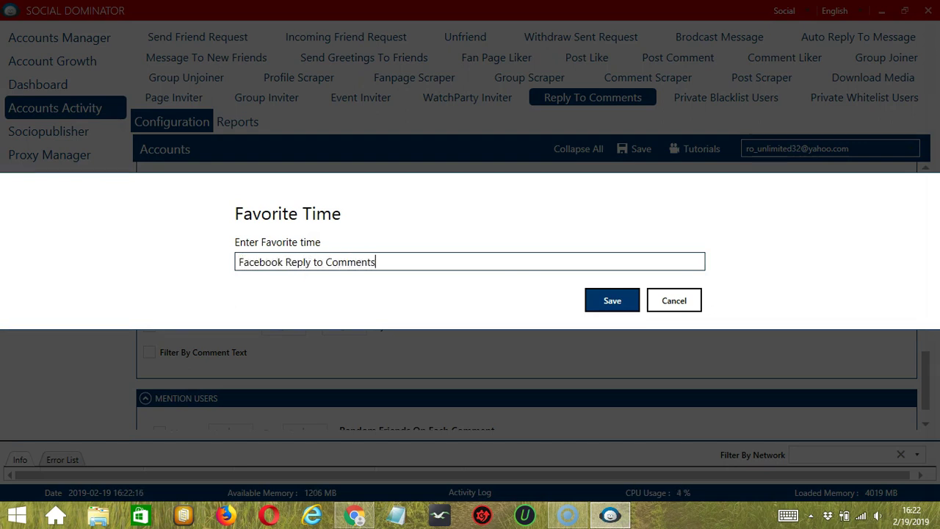
{"action": "left_click", "coordinate": [596, 301]}
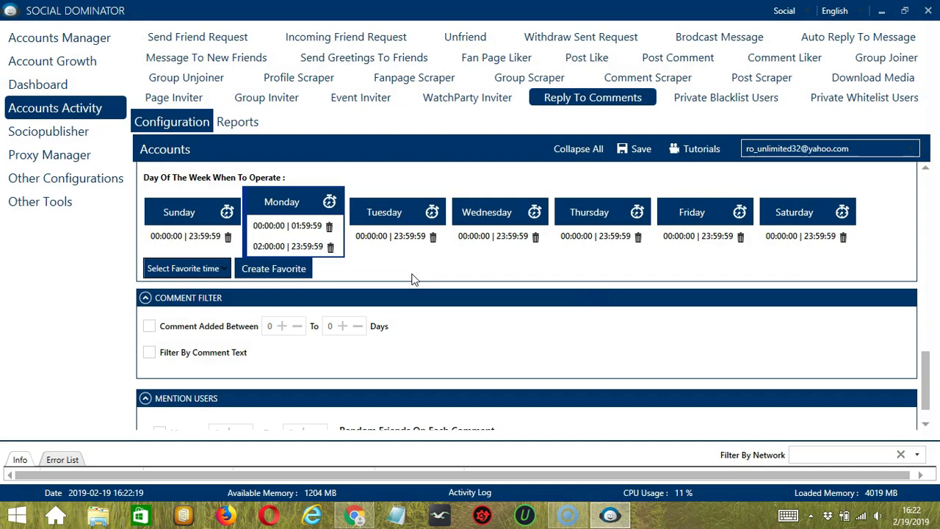
Apply the 'Facebook Reply to Comments' favorite from the Select Favorite time dropdown.
{"action": "left_click", "coordinate": [224, 269]}
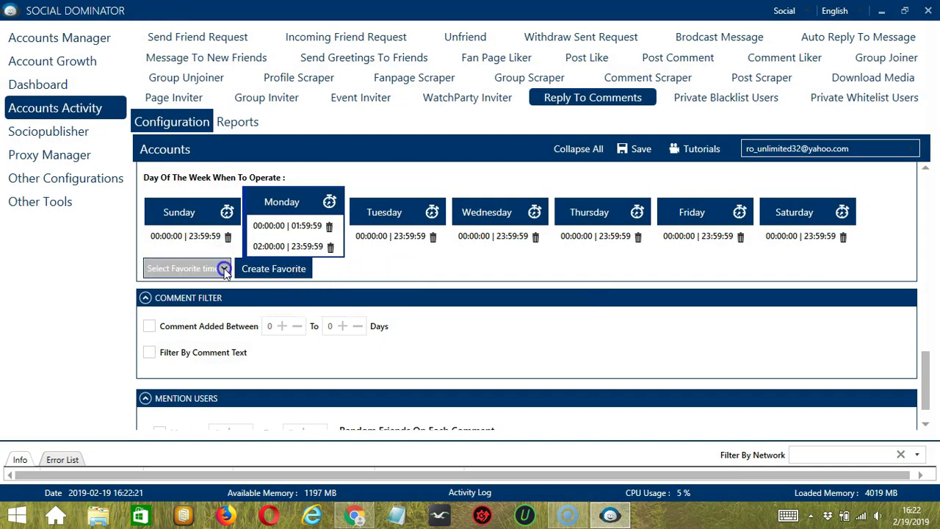
{"action": "scroll", "coordinate": [130, 235], "scroll_direction": "down", "scroll_amount": 10}
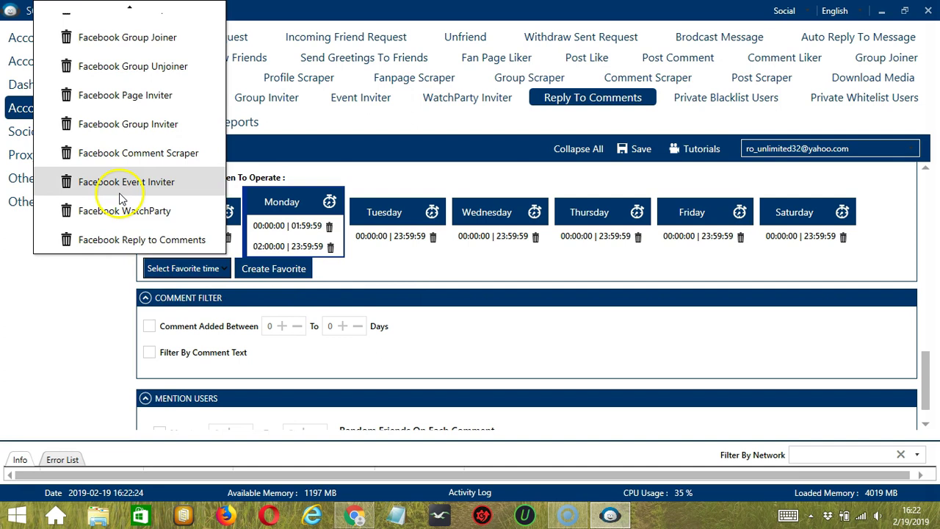
{"action": "left_click", "coordinate": [155, 238]}
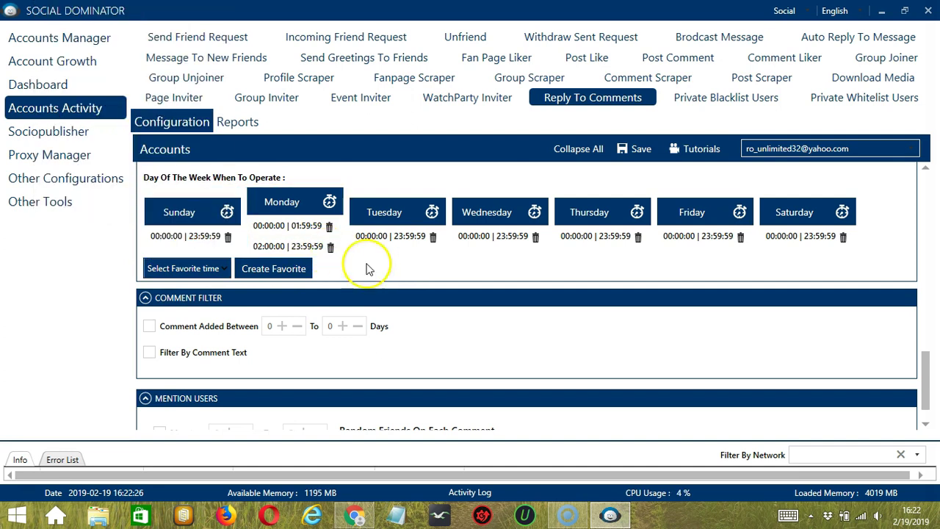
{"action": "scroll", "coordinate": [389, 220], "scroll_direction": "down", "scroll_amount": 1}
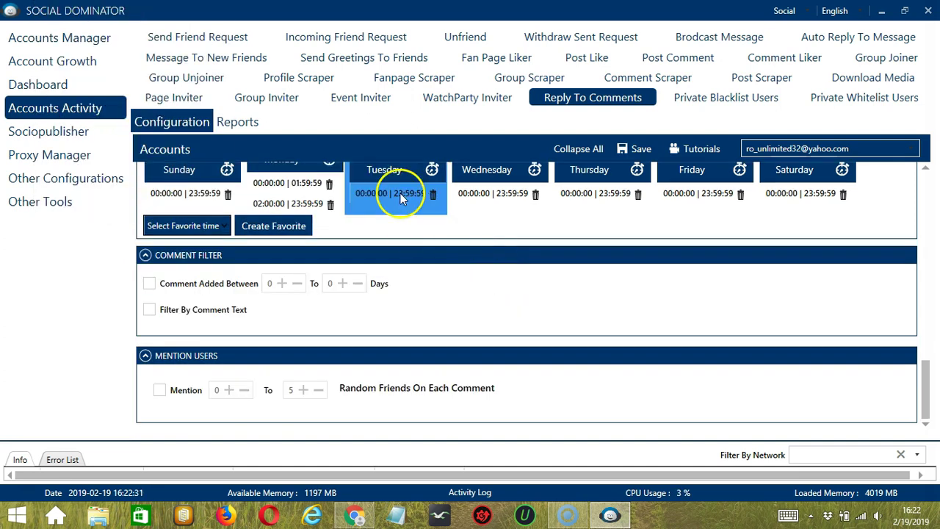
Enable the Comment Added Between filter with a range of 2 to 3 days.
{"action": "left_click", "coordinate": [258, 263]}
{"action": "left_click", "coordinate": [176, 257]}
{"action": "left_click", "coordinate": [152, 284]}
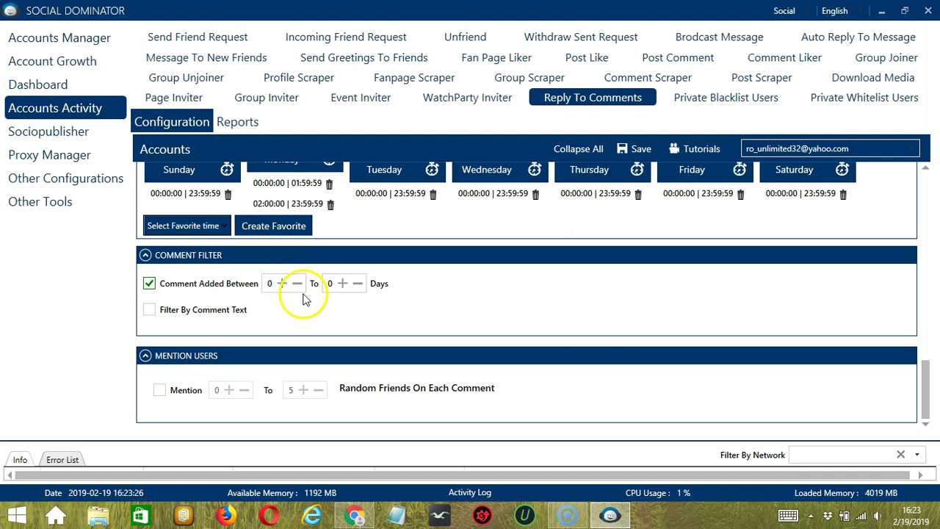
{"action": "left_click", "coordinate": [285, 286]}
{"action": "left_click", "coordinate": [285, 287]}
{"action": "left_click", "coordinate": [342, 285]}
{"action": "left_click", "coordinate": [342, 285]}
{"action": "left_click", "coordinate": [343, 286]}
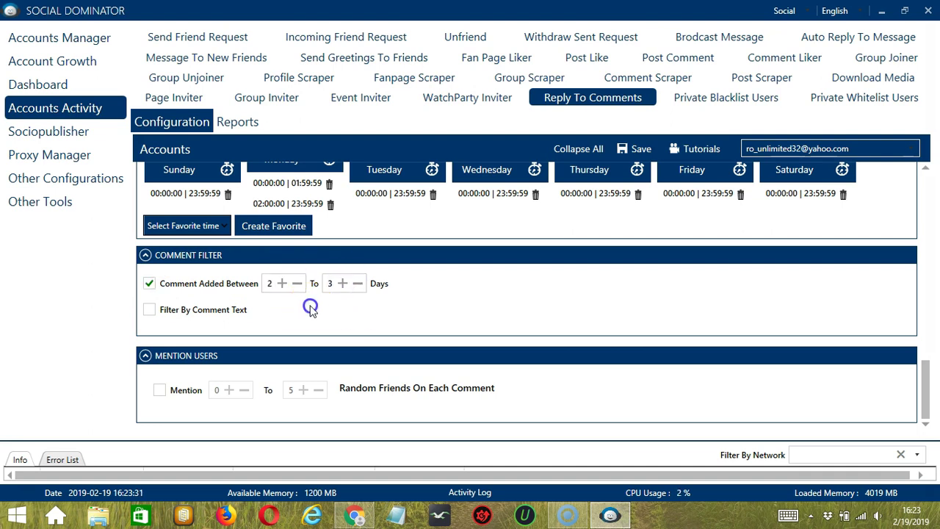
Enable Filter By Comment Text and enter 'cats' as the filter text.
{"action": "left_click", "coordinate": [149, 310]}
{"action": "left_click", "coordinate": [221, 336]}
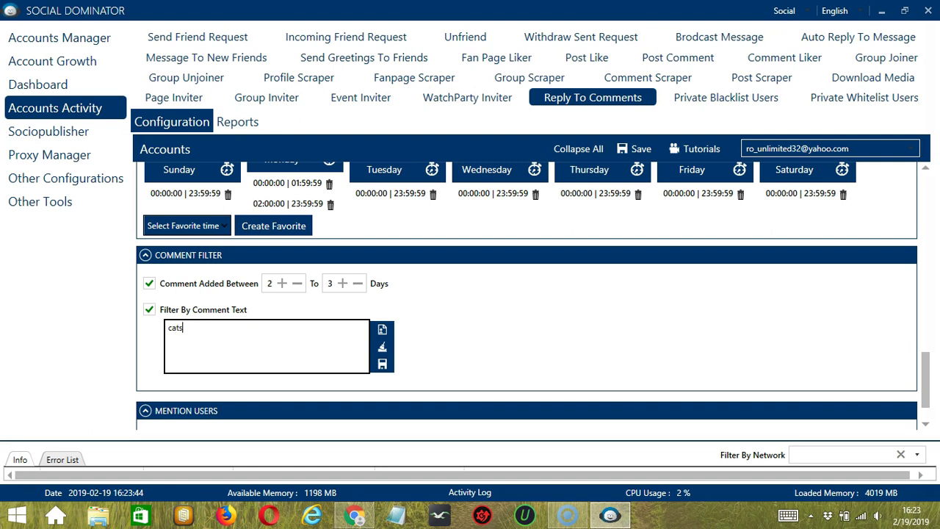
{"action": "left_click", "coordinate": [383, 348]}
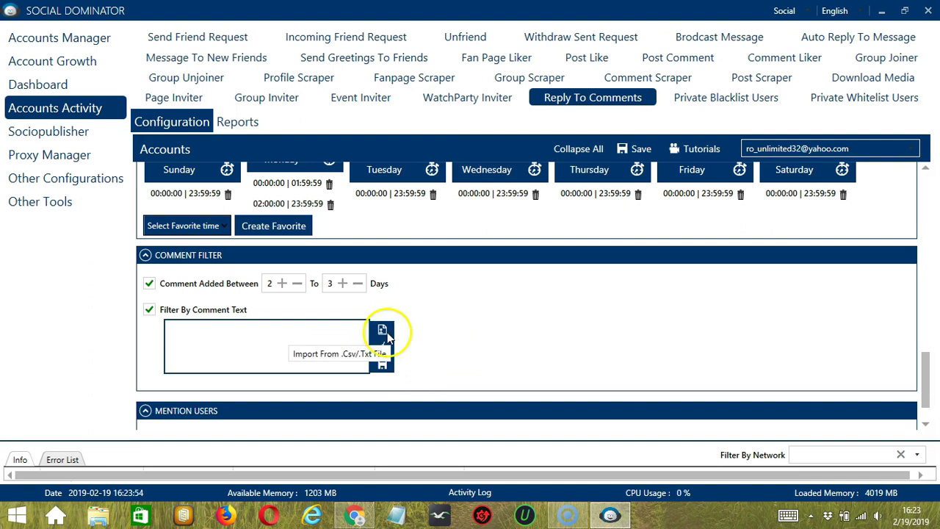
{"action": "left_click", "coordinate": [316, 329]}
{"action": "type", "text": "cats"}
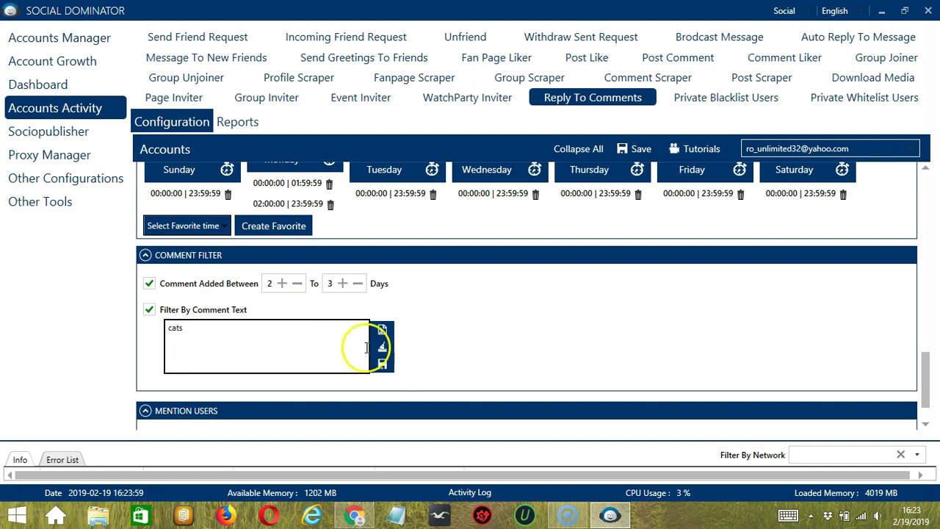
Save the 'cats' text filter and enable mentioning 0 to 5 random friends per reply.
{"action": "left_click", "coordinate": [382, 365]}
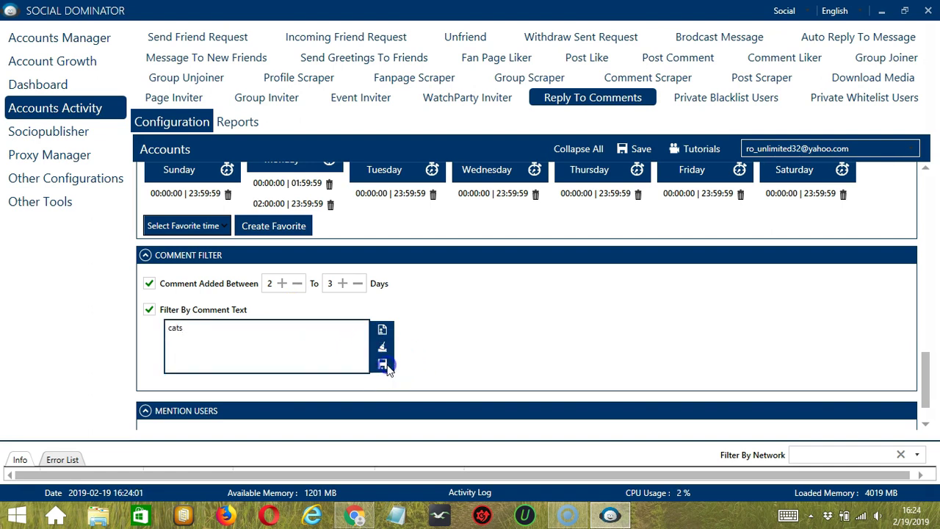
{"action": "scroll", "coordinate": [168, 374], "scroll_direction": "down", "scroll_amount": 1}
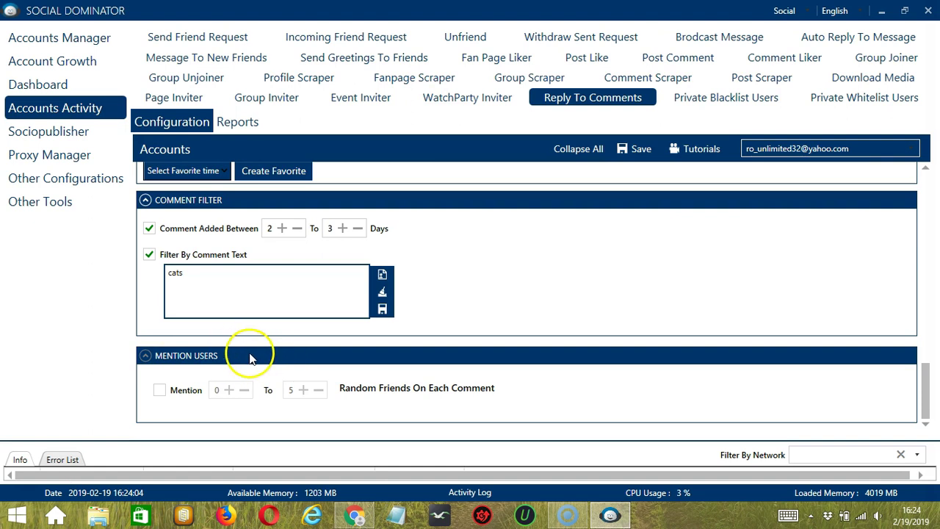
{"action": "left_click", "coordinate": [287, 359]}
{"action": "left_click", "coordinate": [160, 390]}
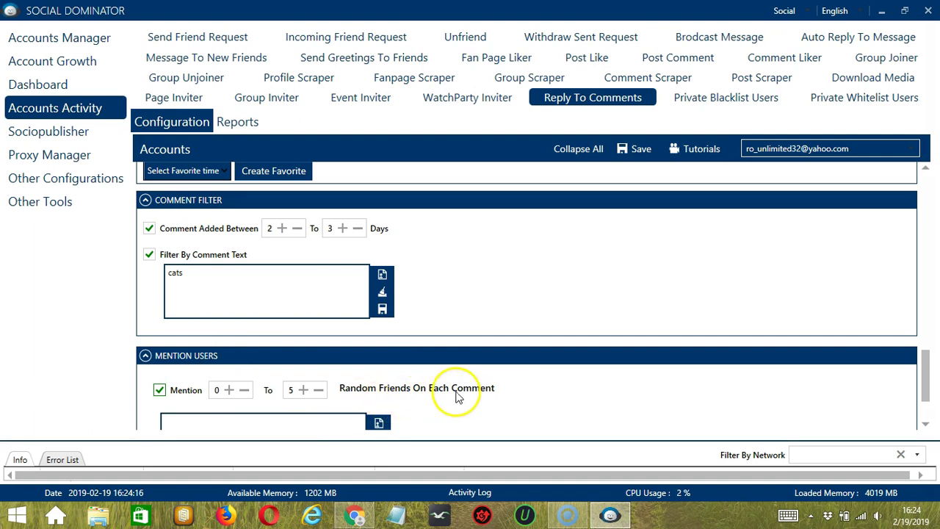
{"action": "scroll", "coordinate": [462, 397], "scroll_direction": "down", "scroll_amount": 3}
{"action": "left_click", "coordinate": [235, 339]}
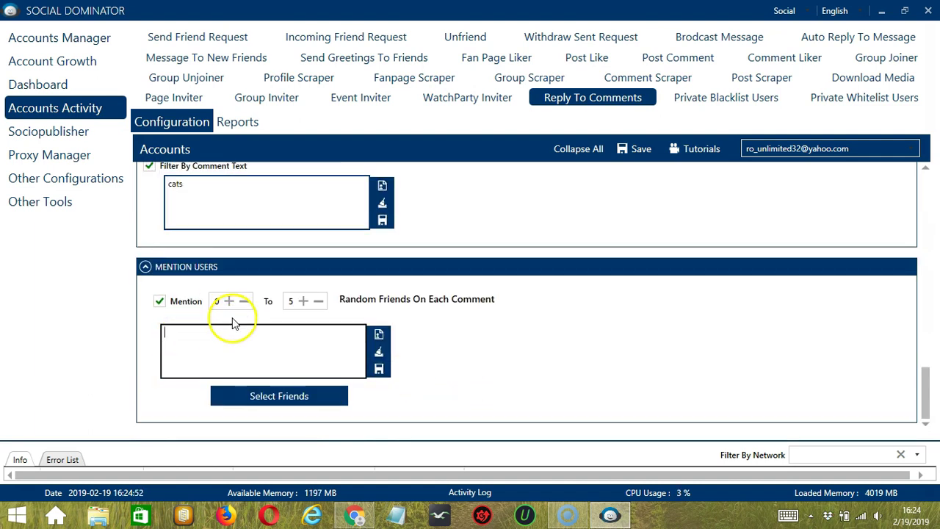
Add the account's only friend to the mention list via Select Account Details.
{"action": "left_click", "coordinate": [329, 397]}
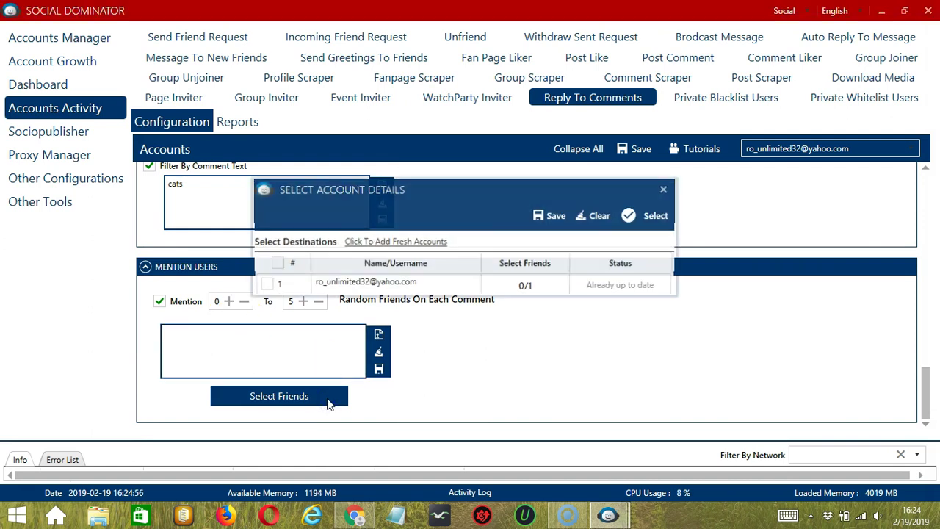
{"action": "left_click", "coordinate": [544, 285]}
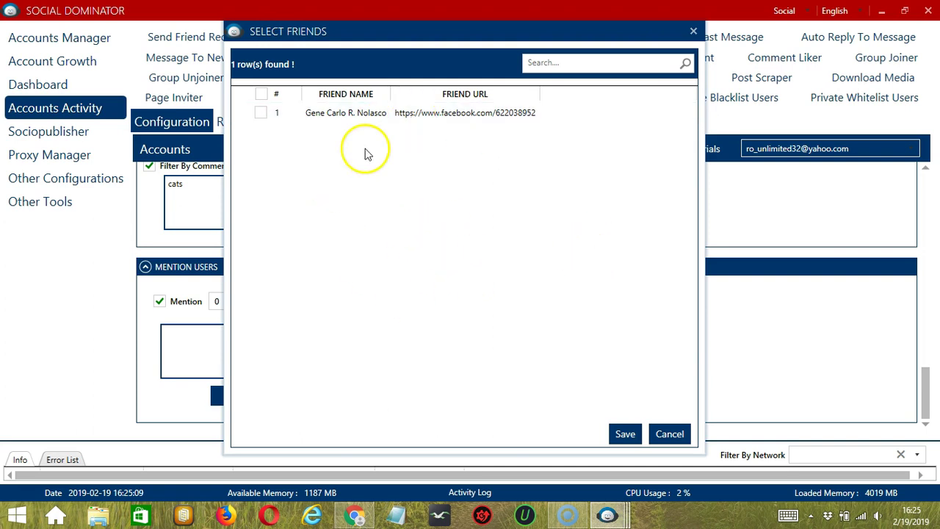
{"action": "left_click", "coordinate": [261, 114]}
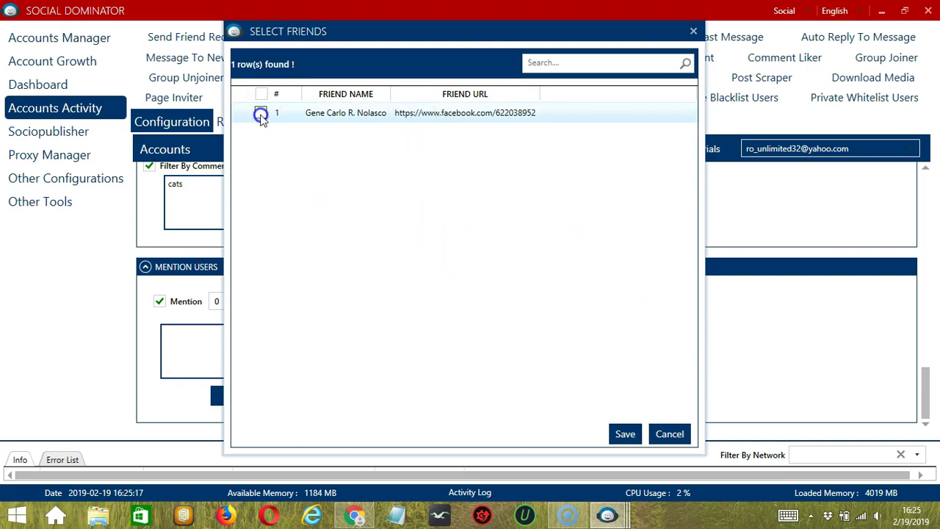
{"action": "left_click", "coordinate": [625, 434]}
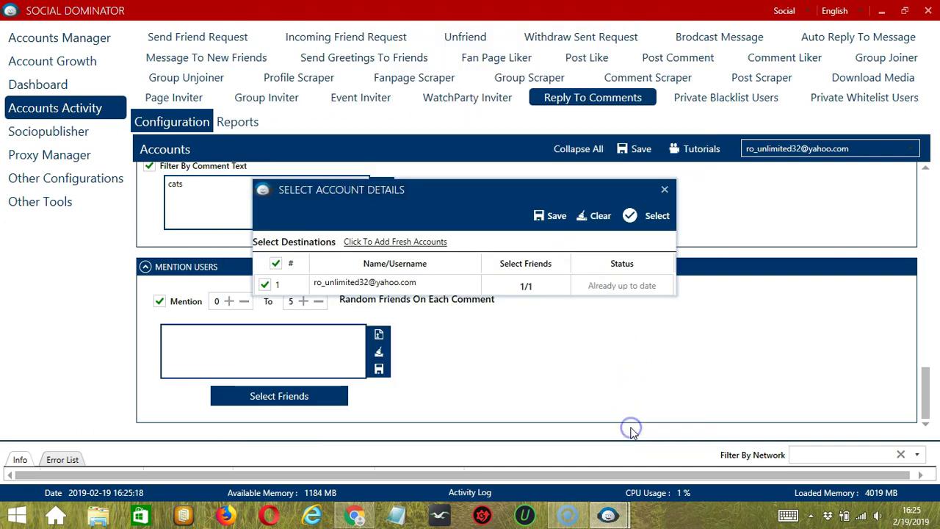
{"action": "left_click", "coordinate": [557, 219]}
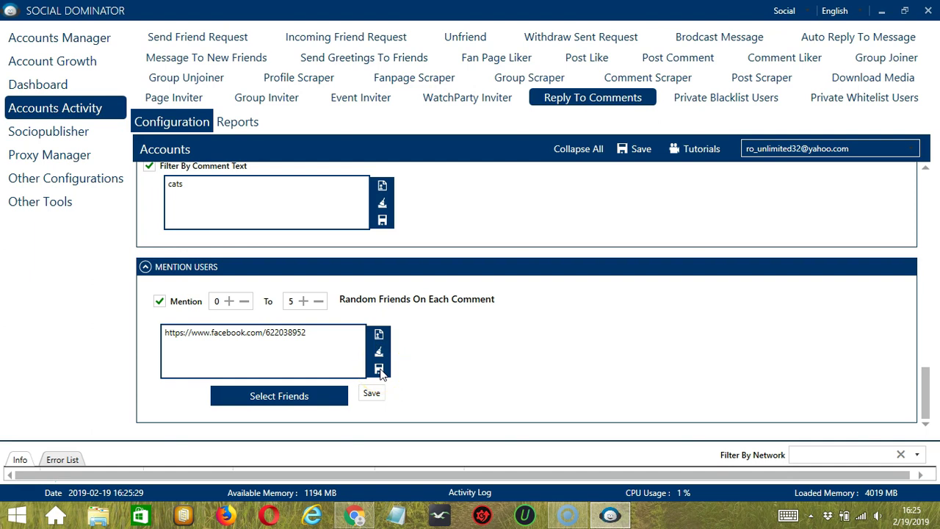
{"action": "left_click", "coordinate": [553, 353]}
Save the Reply To Comments settings and dismiss the confirmation.
{"action": "scroll", "coordinate": [553, 354], "scroll_direction": "up", "scroll_amount": 10}
{"action": "left_click_drag", "start_coordinate": [926, 184], "coordinate": [676, 177]}
{"action": "left_click", "coordinate": [646, 150]}
{"action": "left_click", "coordinate": [687, 291]}
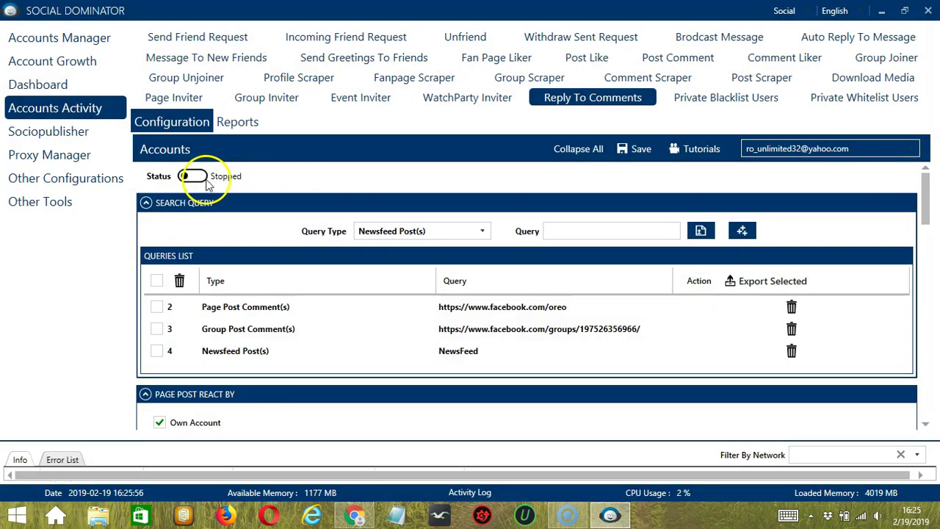
Switch the Reply To Comments Status toggle from Stopped to Active.
{"action": "left_click", "coordinate": [200, 178]}
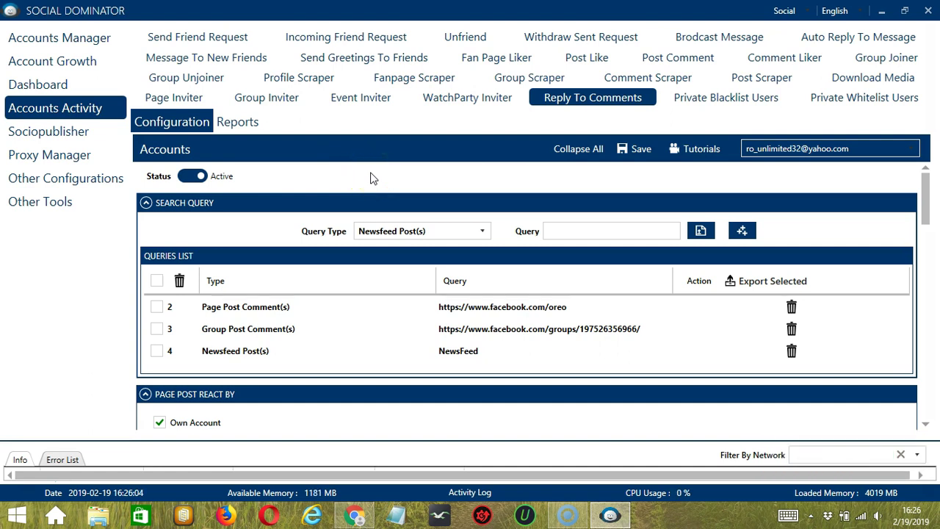
{"action": "left_click", "coordinate": [435, 160]}
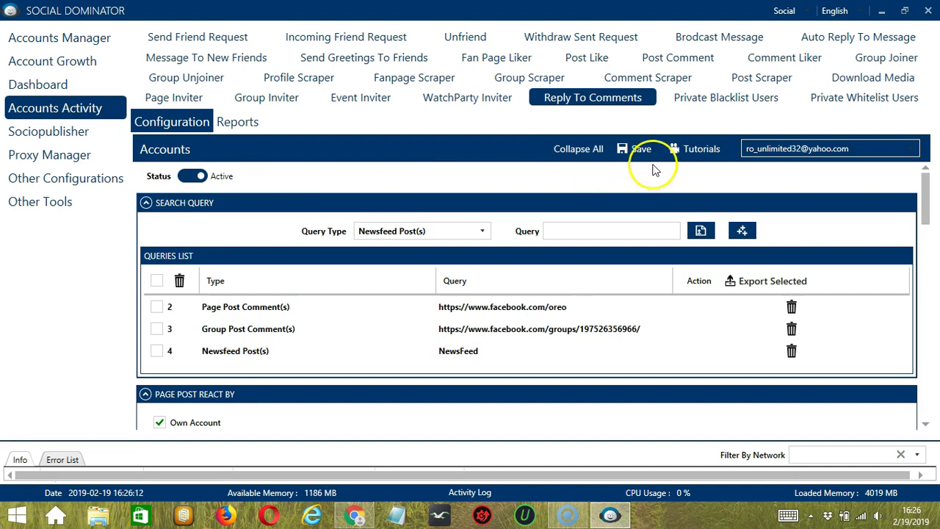
Switch the network to Facebook and start a new Engage > Reply To Comments campaign.
{"action": "left_click", "coordinate": [808, 12]}
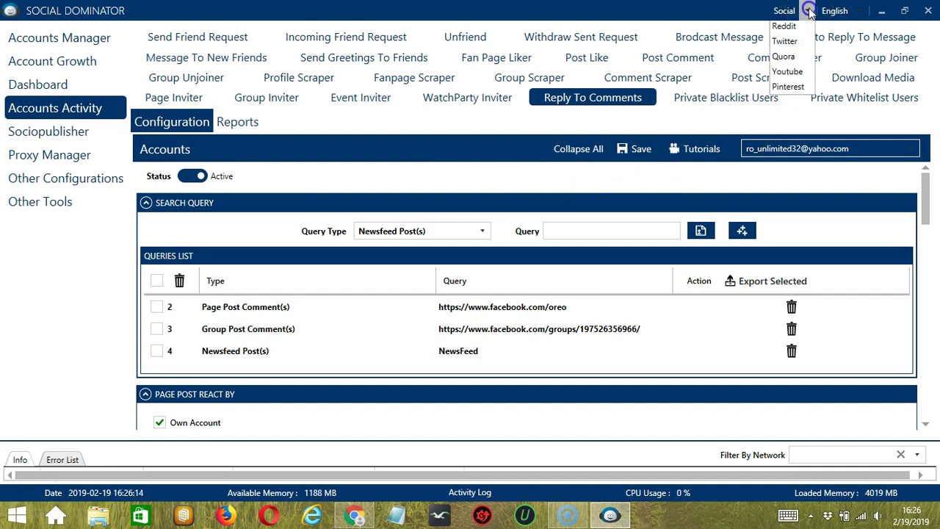
{"action": "left_click", "coordinate": [797, 46]}
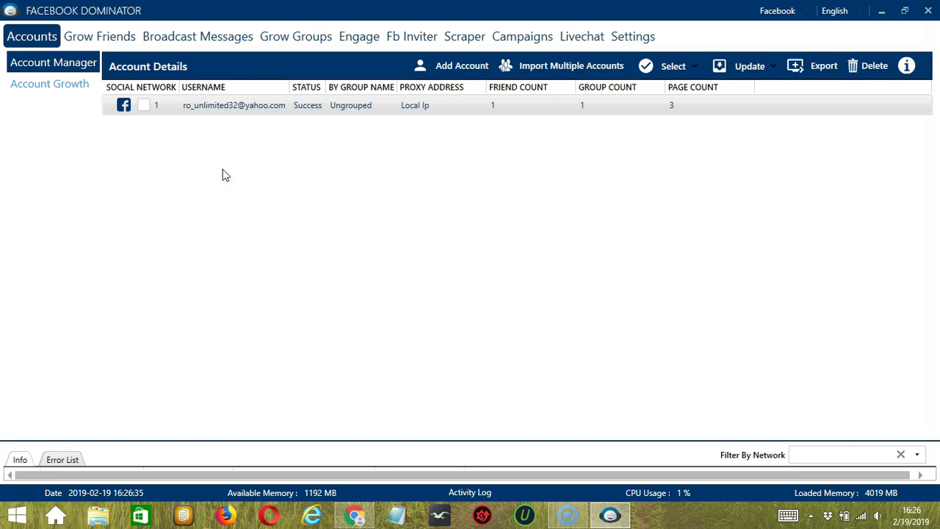
{"action": "left_click", "coordinate": [363, 38]}
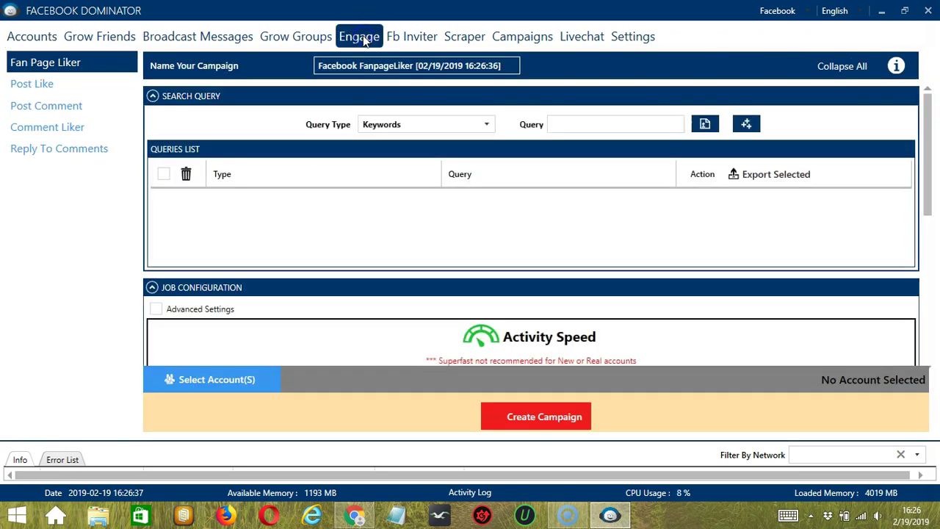
{"action": "left_click", "coordinate": [71, 156]}
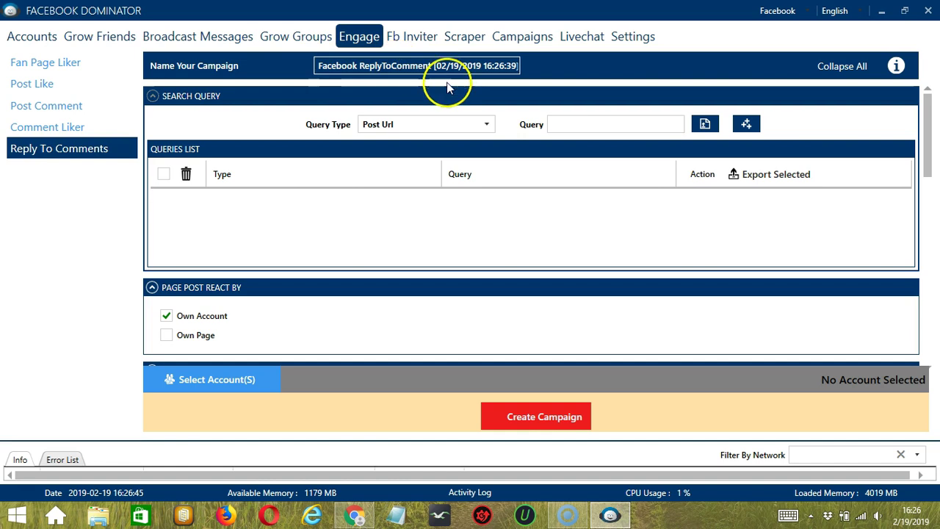
{"action": "left_click", "coordinate": [466, 122]}
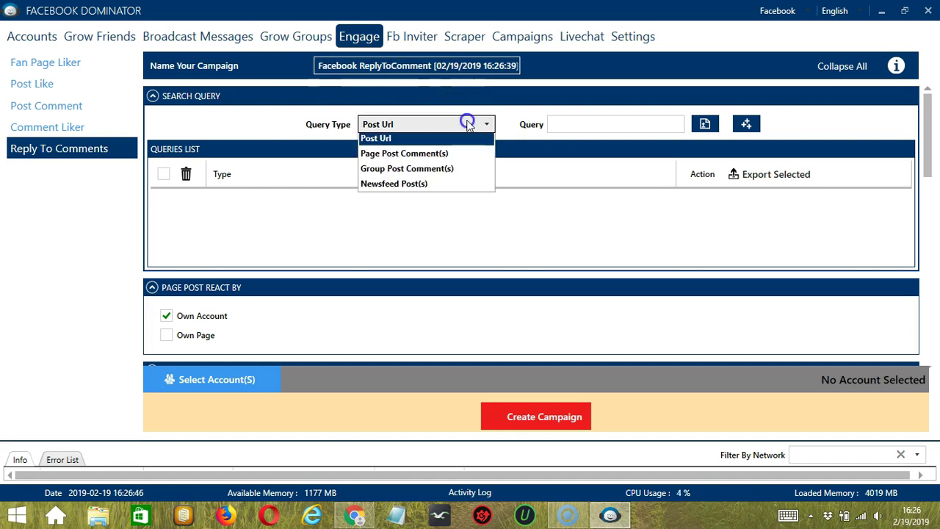
{"action": "left_click", "coordinate": [420, 177]}
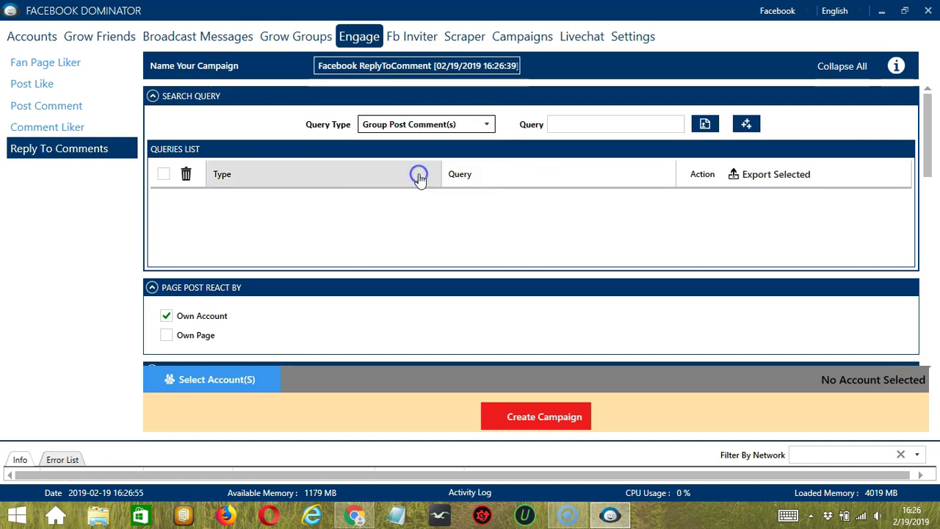
{"action": "left_click", "coordinate": [577, 126]}
{"action": "key", "text": "ctrl+v"}
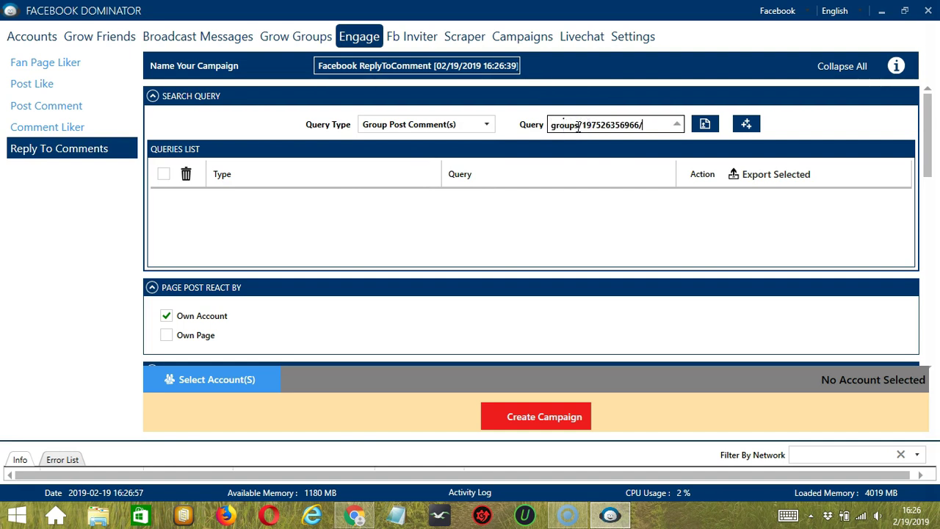
{"action": "left_click", "coordinate": [746, 124]}
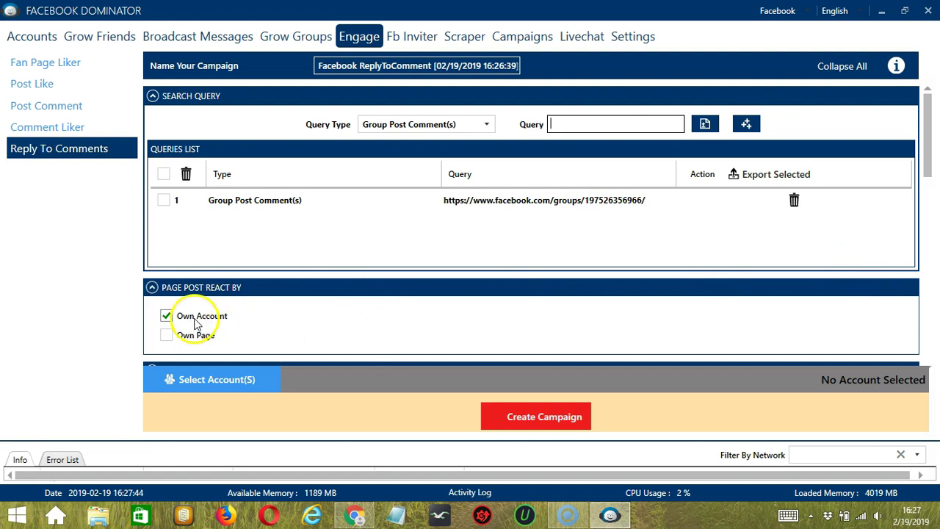
{"action": "scroll", "coordinate": [345, 311], "scroll_direction": "down", "scroll_amount": 3}
{"action": "scroll", "coordinate": [345, 311], "scroll_direction": "down", "scroll_amount": 1}
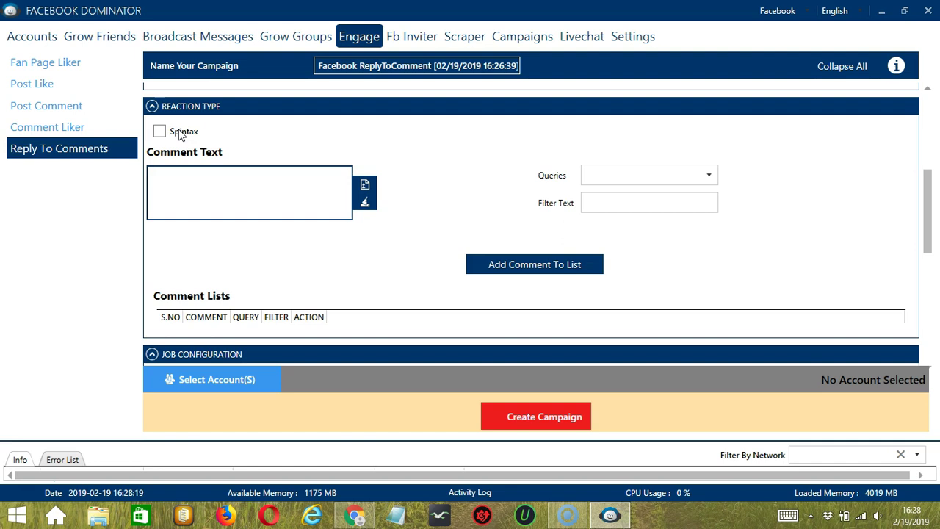
Add the spintax reply {Nice | Cool}, tied to the group URL query, to the Comment Lists.
{"action": "left_click", "coordinate": [192, 186]}
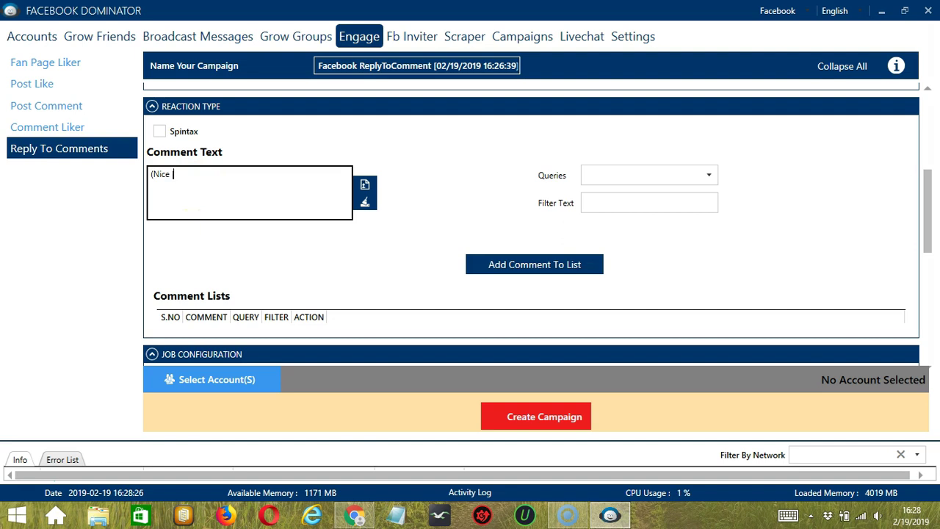
{"action": "type", "text": "{Nice | Cool}"}
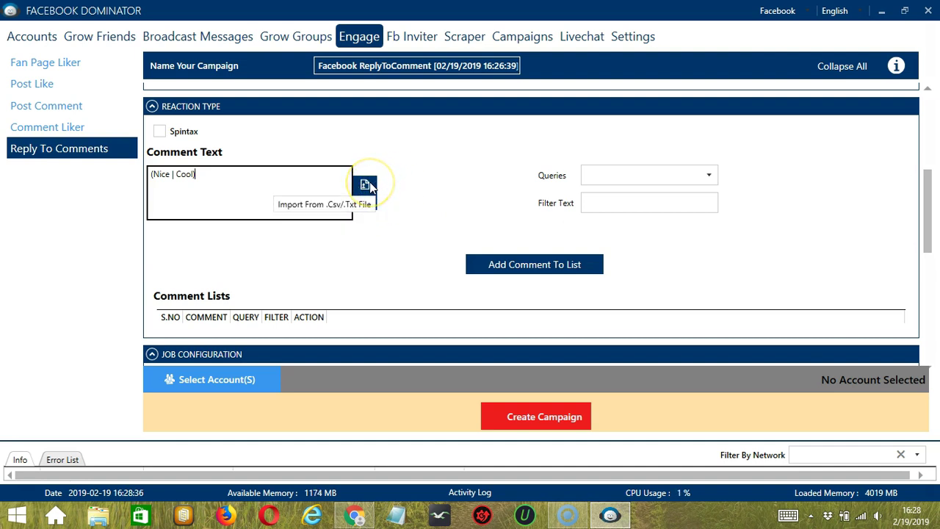
{"action": "left_click", "coordinate": [161, 130]}
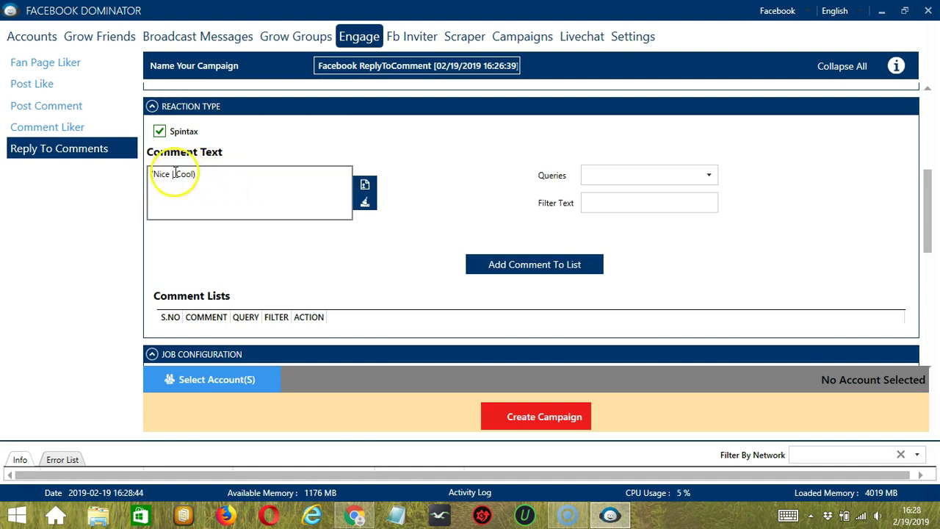
{"action": "left_click", "coordinate": [708, 176]}
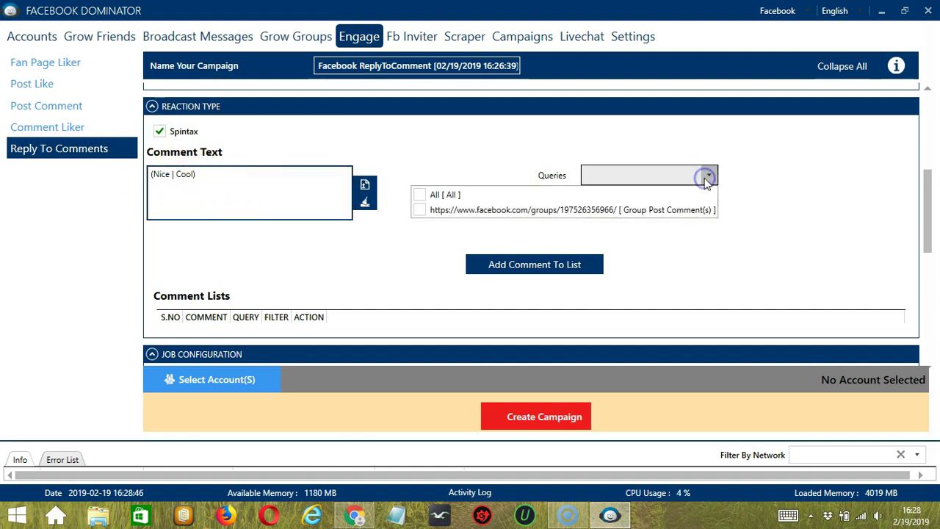
{"action": "left_click", "coordinate": [488, 211]}
{"action": "left_click", "coordinate": [755, 225]}
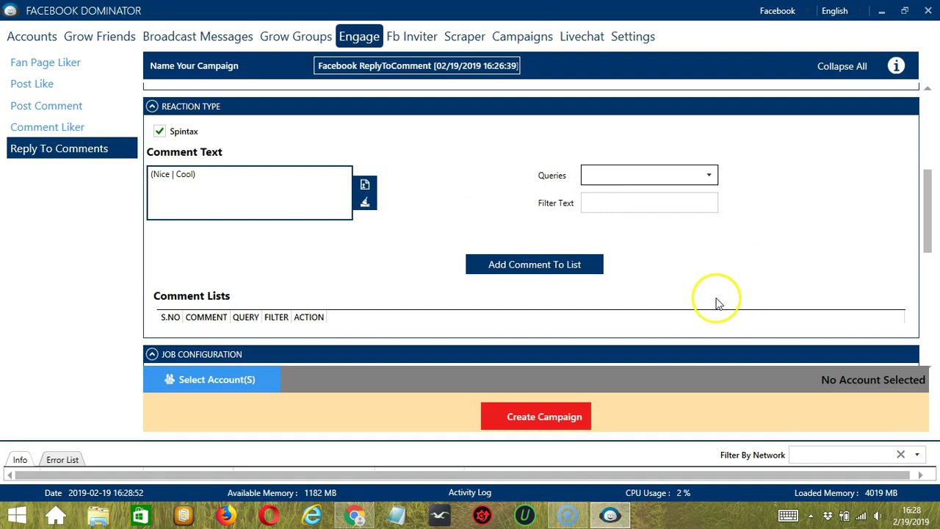
{"action": "left_click", "coordinate": [595, 270]}
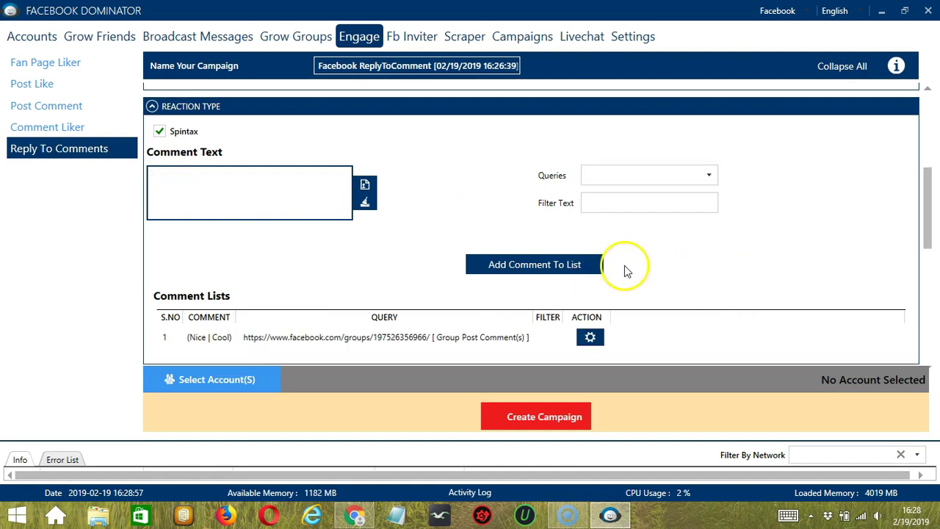
{"action": "left_click", "coordinate": [592, 337]}
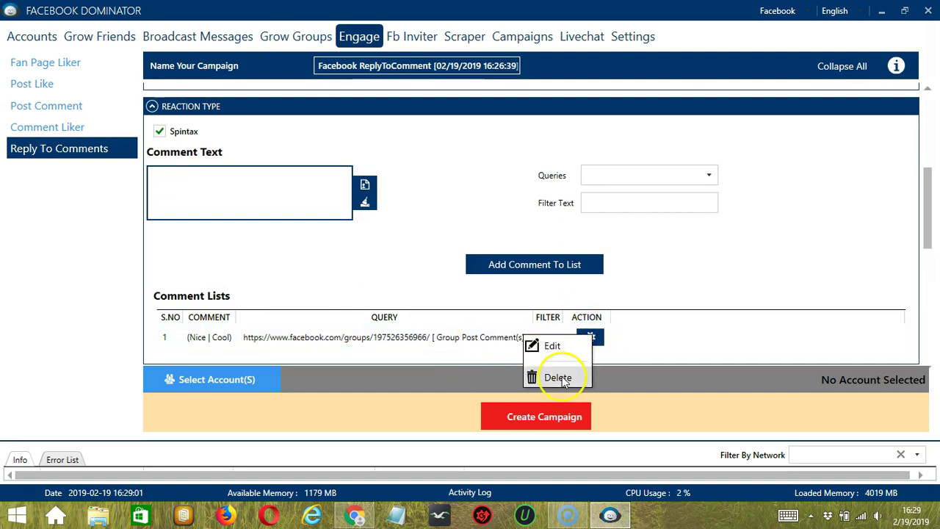
{"action": "left_click", "coordinate": [783, 269]}
{"action": "scroll", "coordinate": [860, 315], "scroll_direction": "down", "scroll_amount": 5}
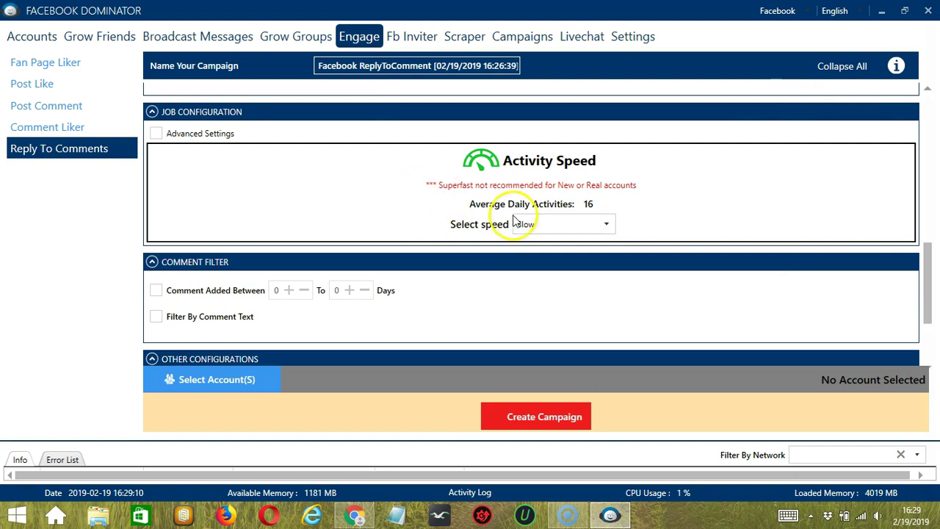
Limit replies to comments added 2 to 3 days ago, then open Select Account(S).
{"action": "scroll", "coordinate": [542, 242], "scroll_direction": "down", "scroll_amount": 2}
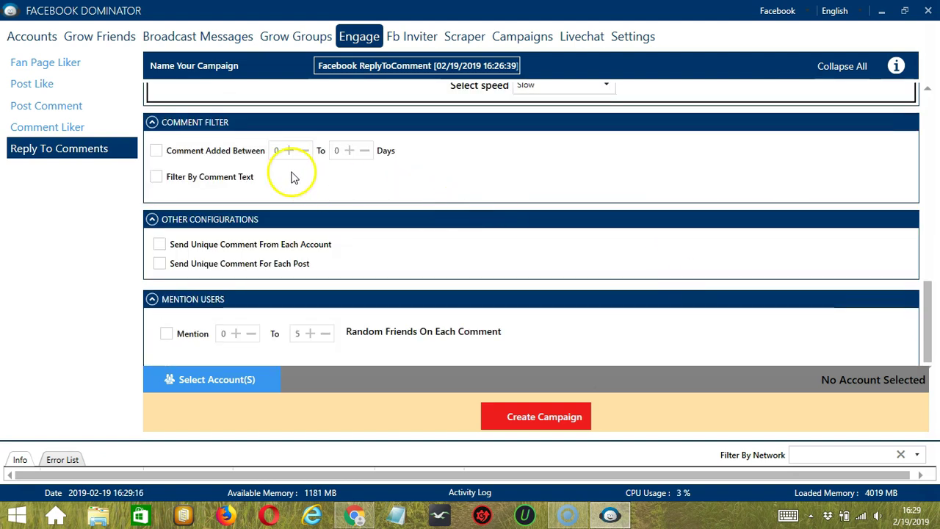
{"action": "left_click", "coordinate": [157, 152]}
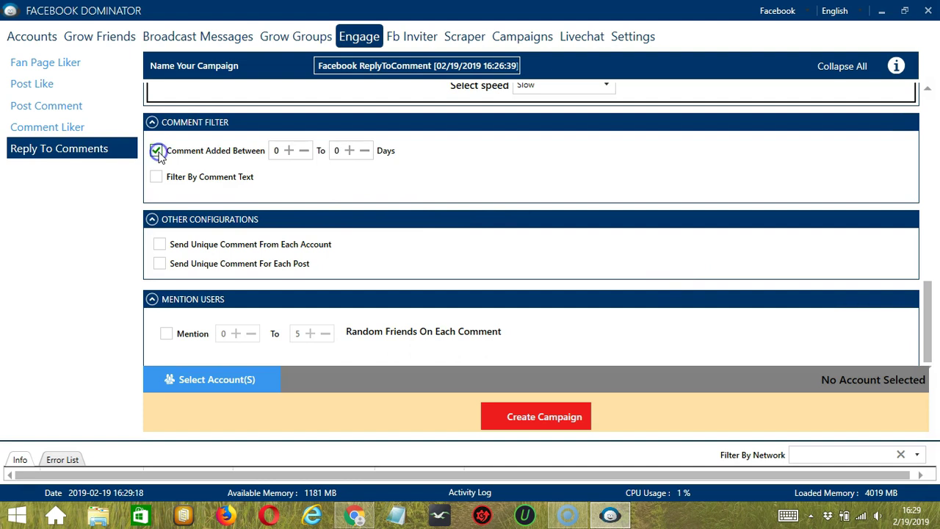
{"action": "left_click", "coordinate": [289, 150]}
{"action": "left_click", "coordinate": [289, 151]}
{"action": "left_click", "coordinate": [349, 150]}
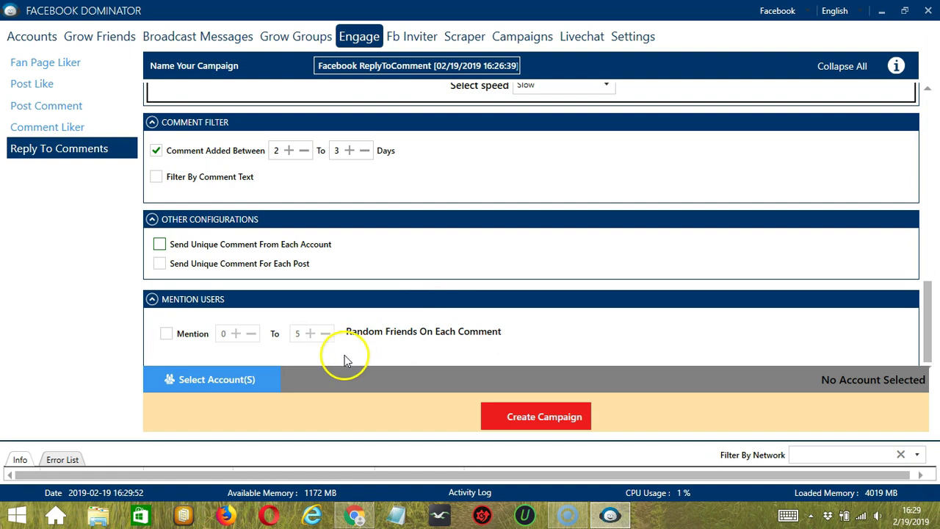
{"action": "left_click", "coordinate": [273, 380]}
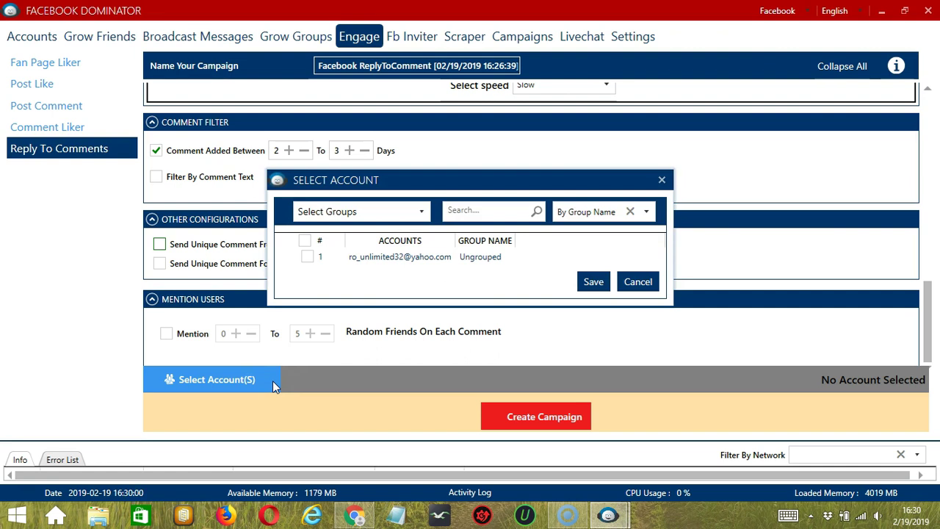
Assign the only Facebook account, create the campaign, and confirm the override warning.
{"action": "left_click", "coordinate": [307, 259]}
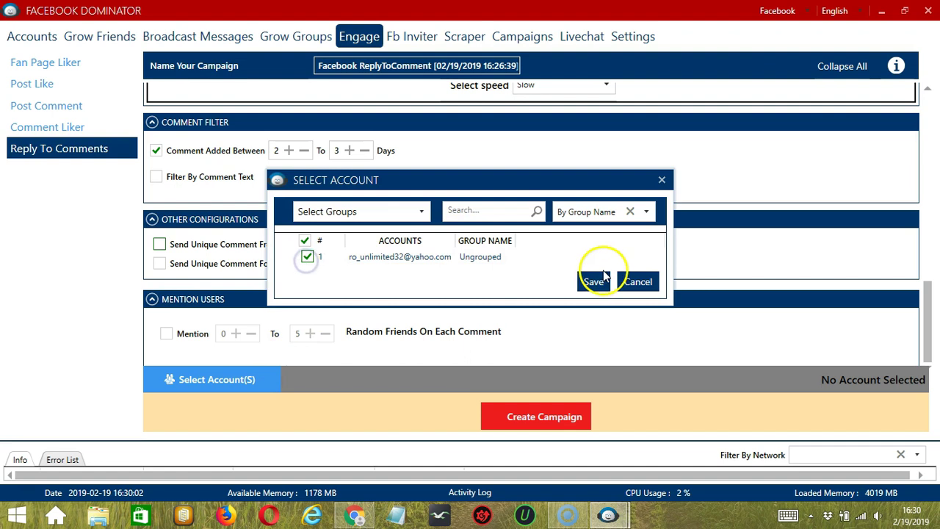
{"action": "left_click", "coordinate": [598, 281]}
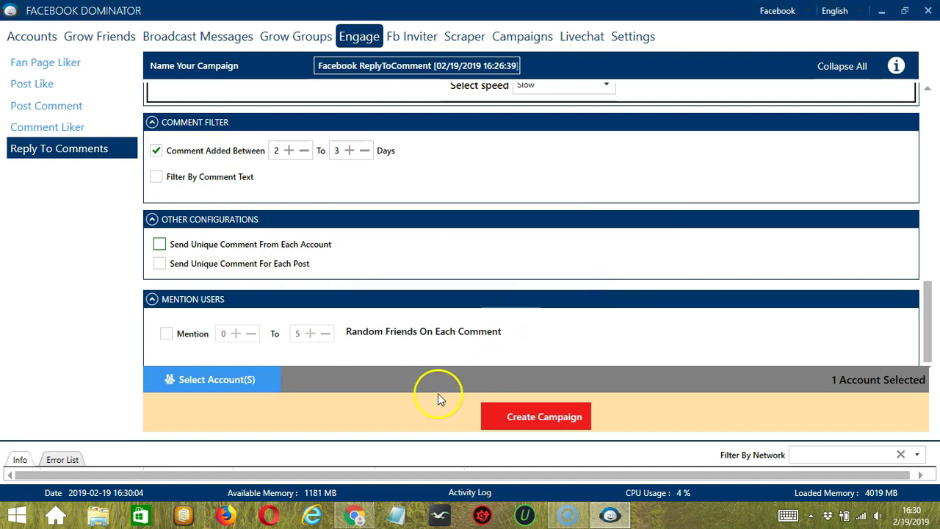
{"action": "left_click", "coordinate": [496, 414]}
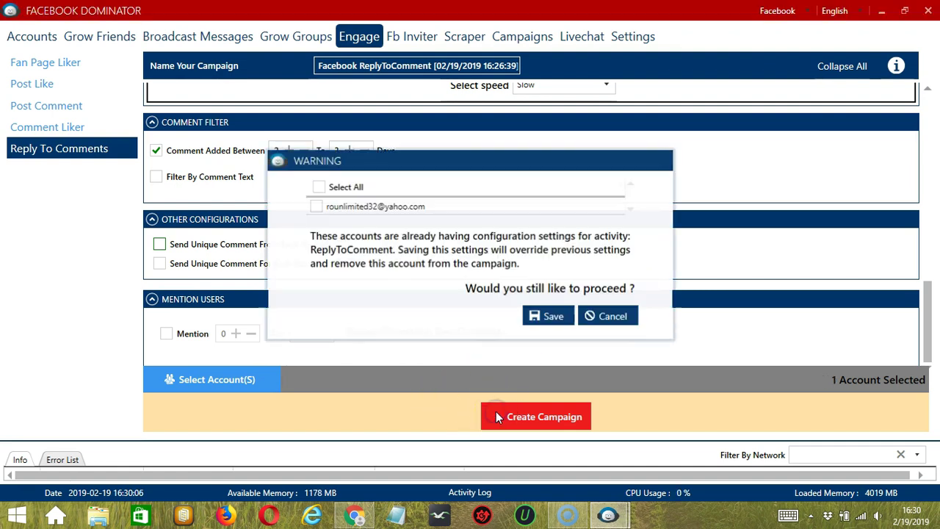
{"action": "left_click", "coordinate": [315, 207]}
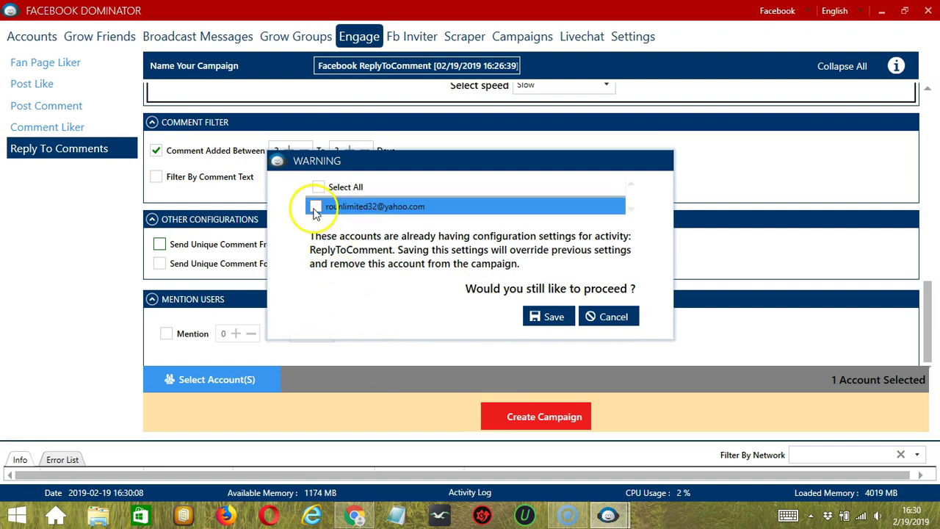
{"action": "left_click", "coordinate": [315, 207]}
{"action": "left_click", "coordinate": [562, 318]}
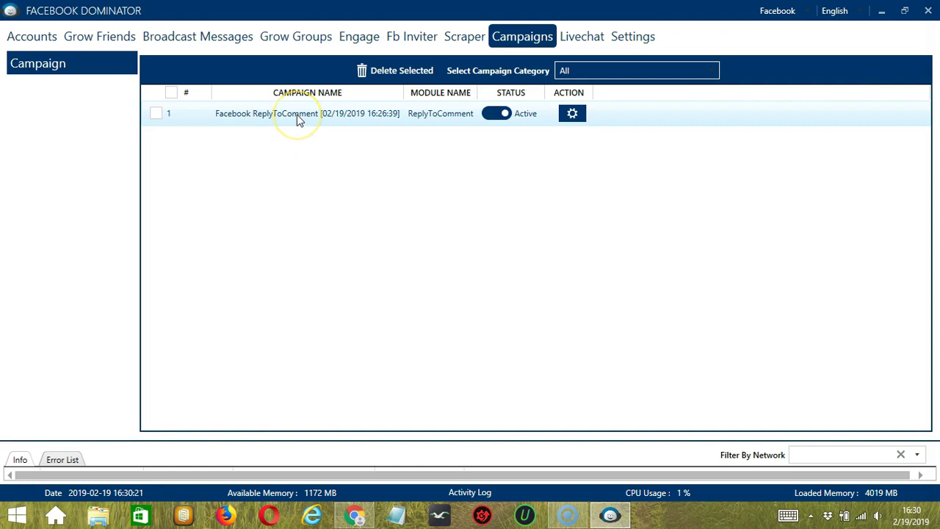
Pause the ReplyToComment campaign and show its Edit, Duplicate, Delete and Report actions.
{"action": "left_click", "coordinate": [499, 114]}
{"action": "left_click", "coordinate": [586, 113]}
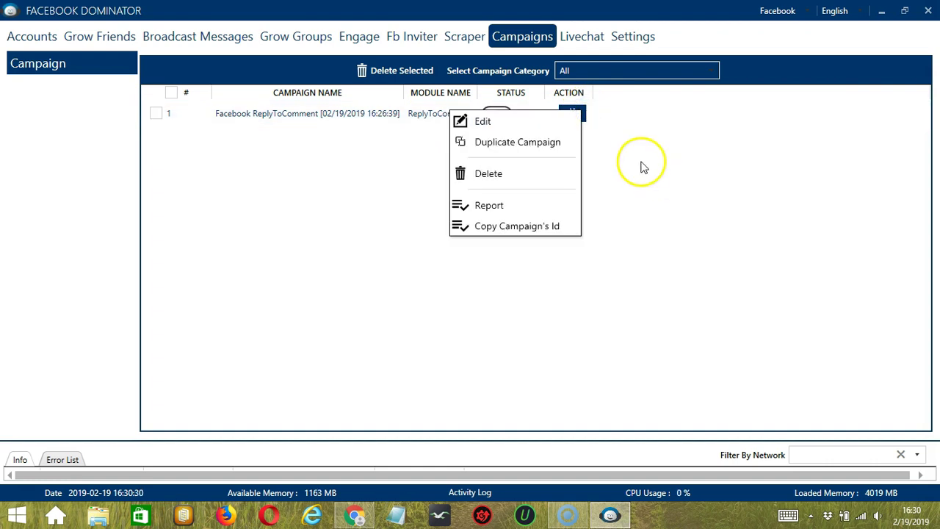